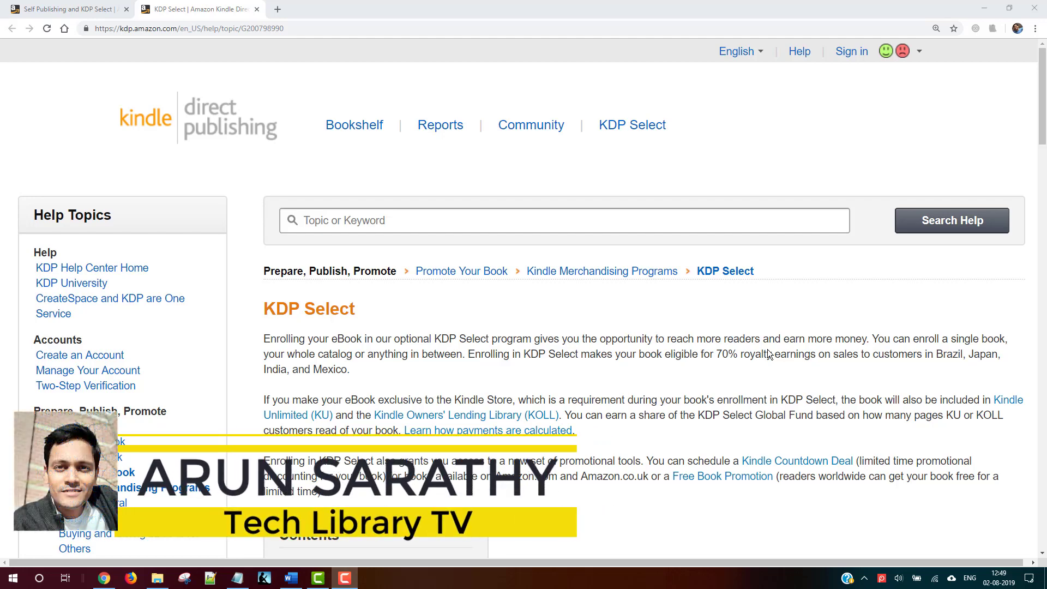
Highlight the KDP Exclusivity sentence about sharing 10% as a sample, then switch to My eBook.
scroll(769, 355, "down", 15)
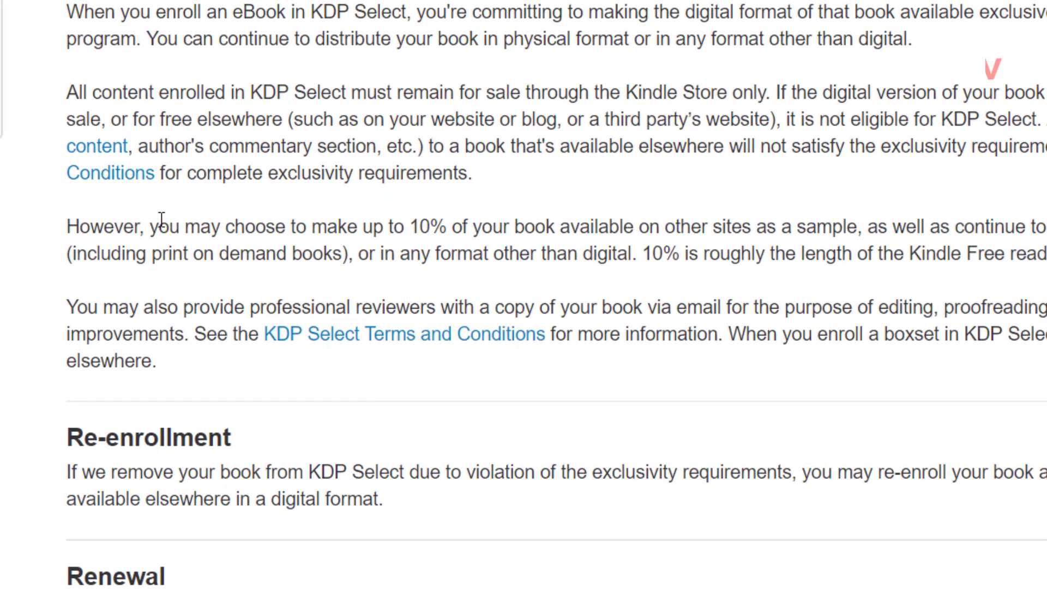
left_click_drag(67, 226, 853, 233)
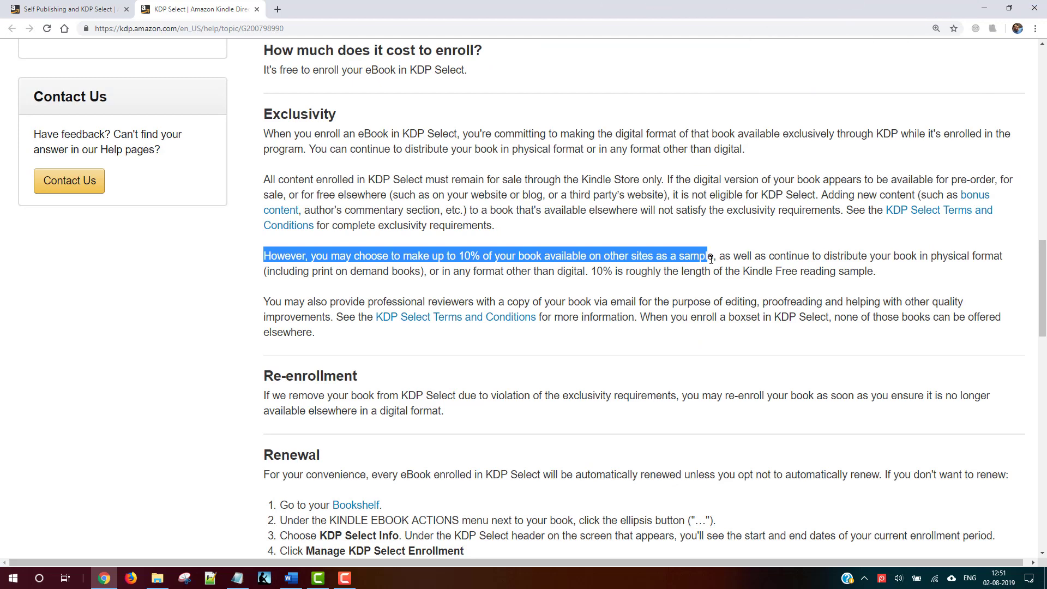
left_click(290, 578)
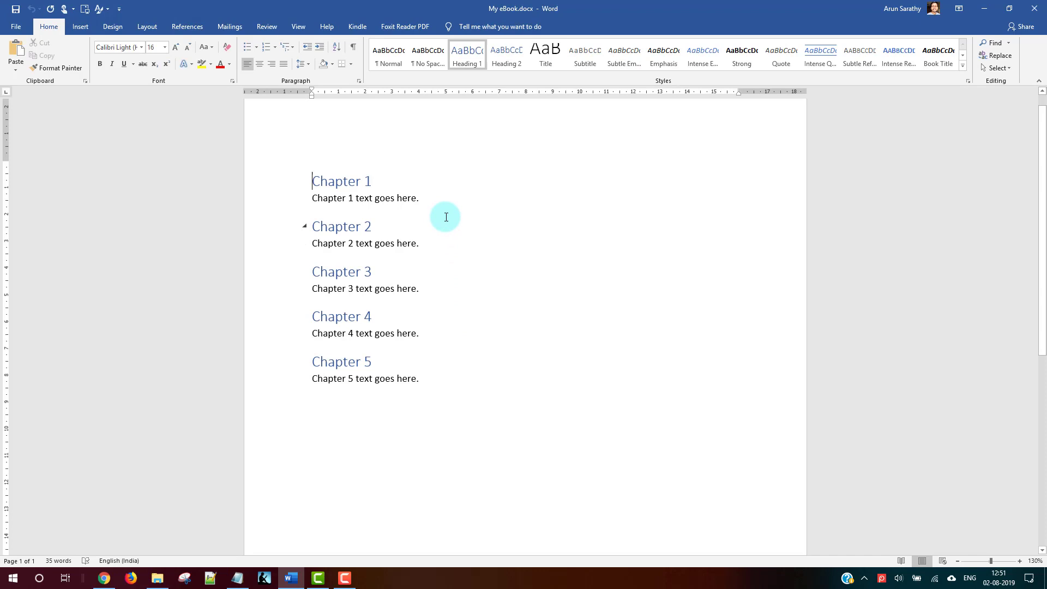
left_click(465, 217)
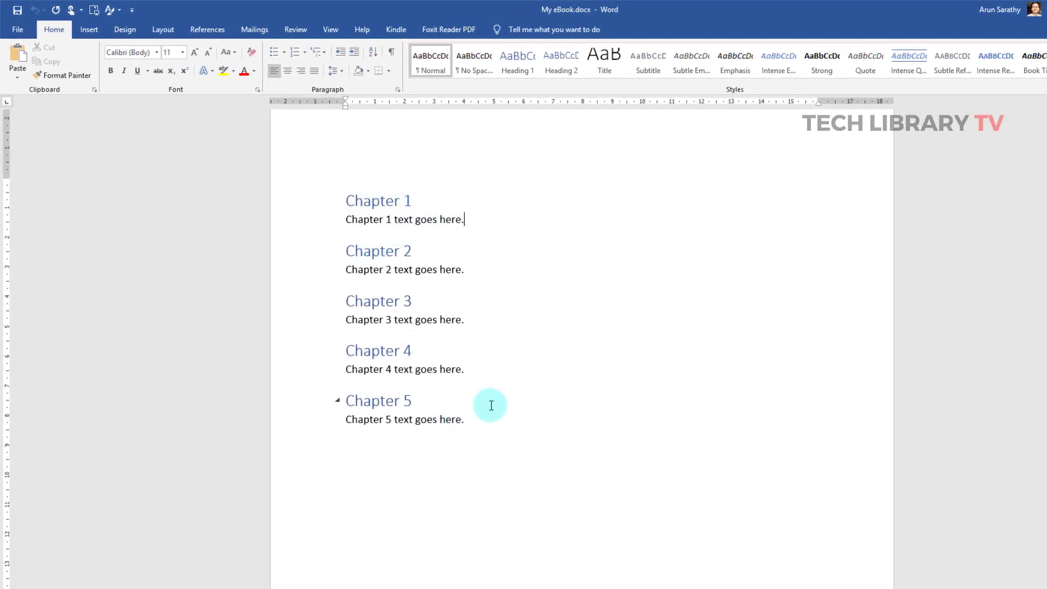
key("Home")
key("shift+Up")
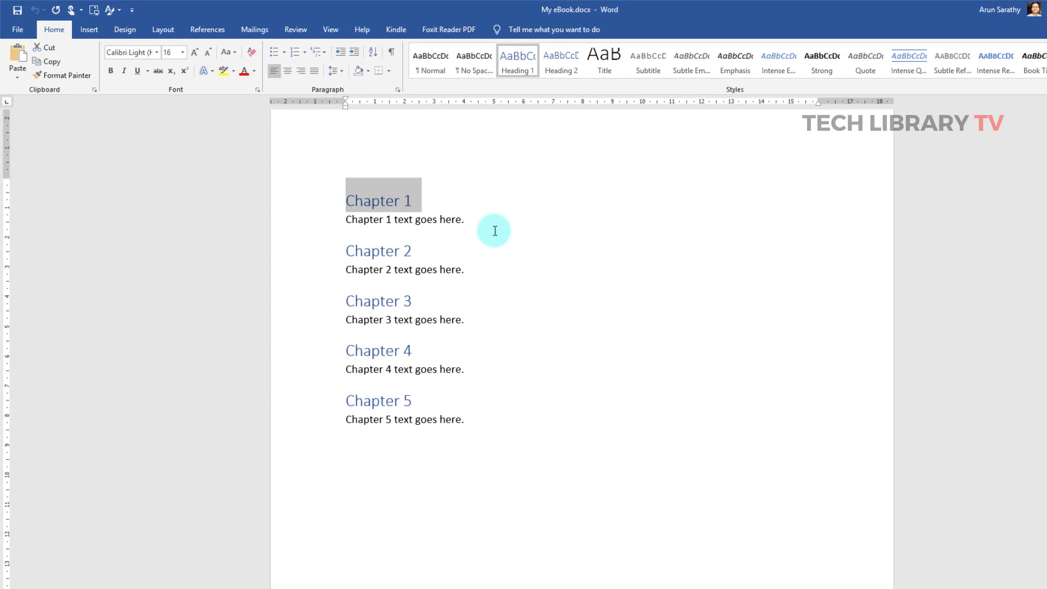
left_click(494, 231)
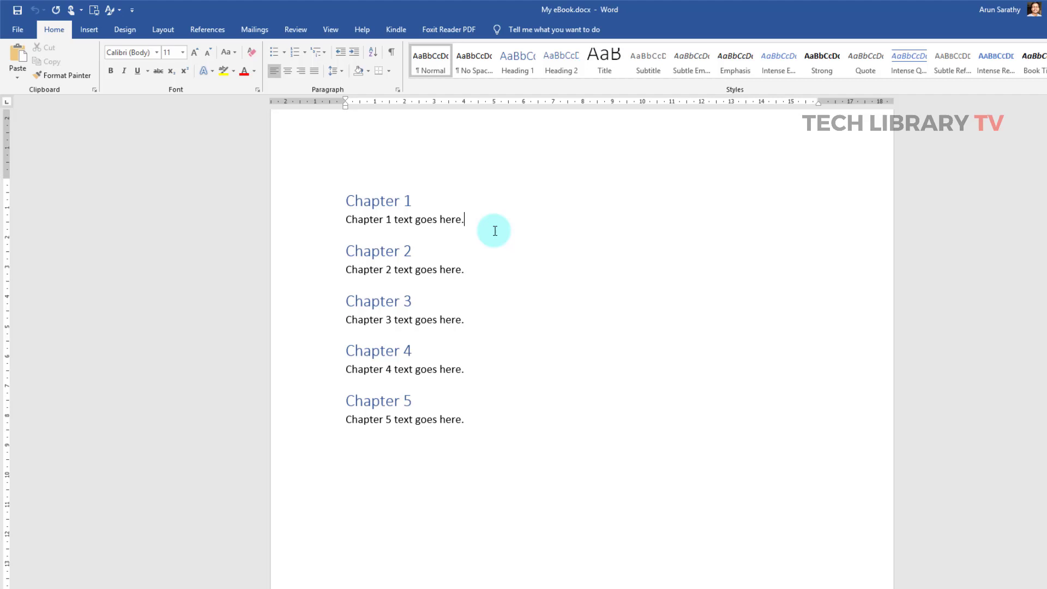
left_click_drag(423, 201, 353, 201)
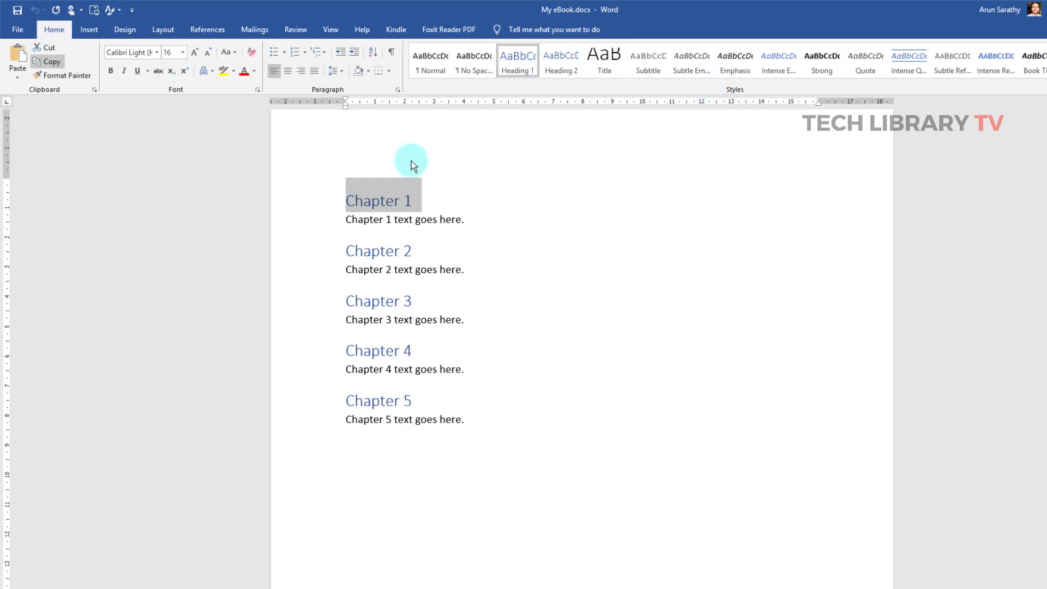
left_click(431, 201)
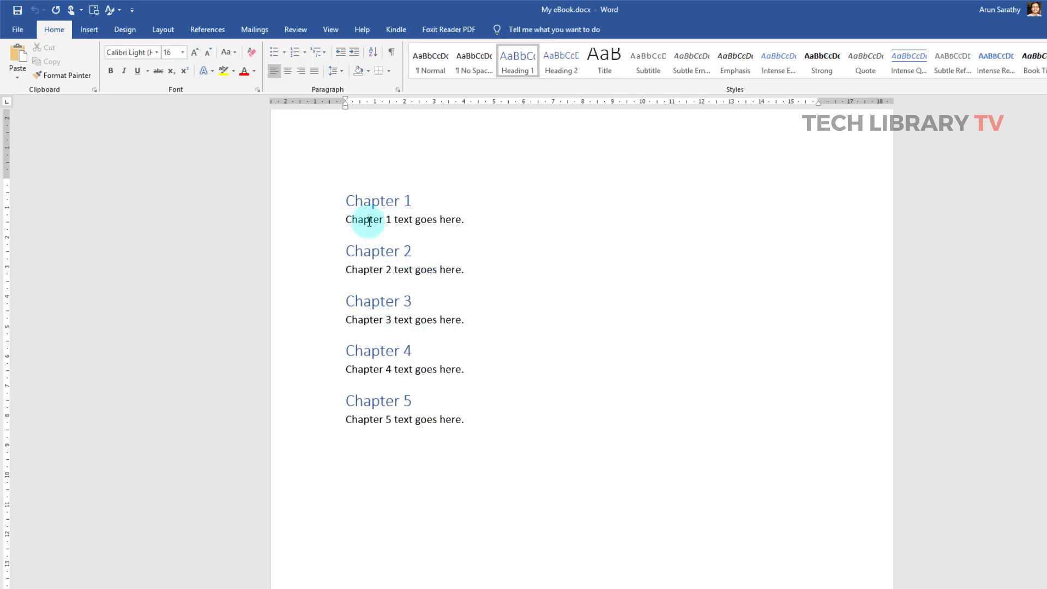
left_click(501, 220)
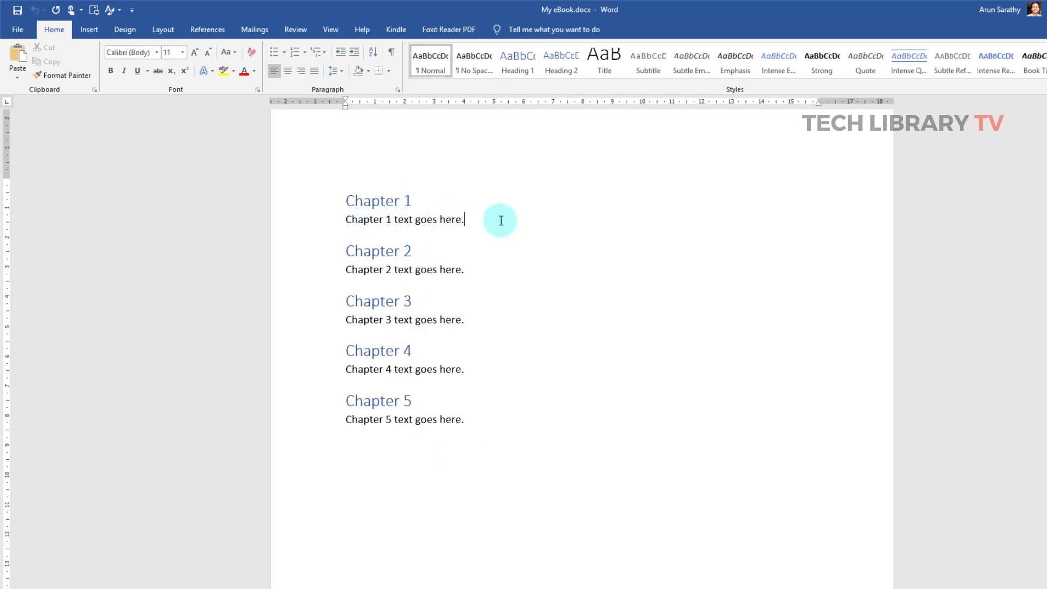
mouse_move(390, 202)
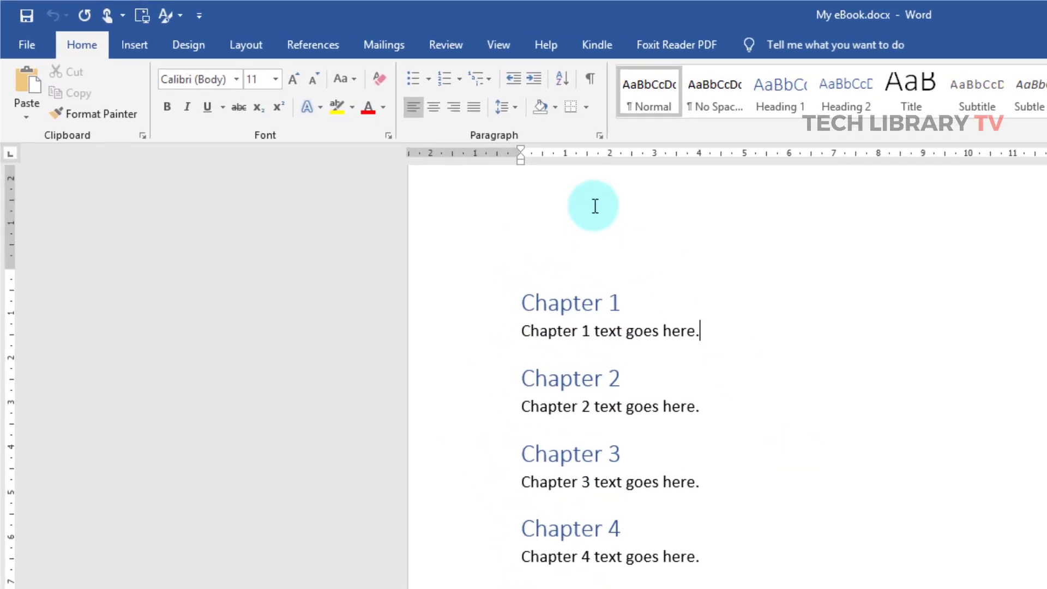
Put My eBook in Outline view with Show Document enabled and select the whole outline.
left_click(499, 43)
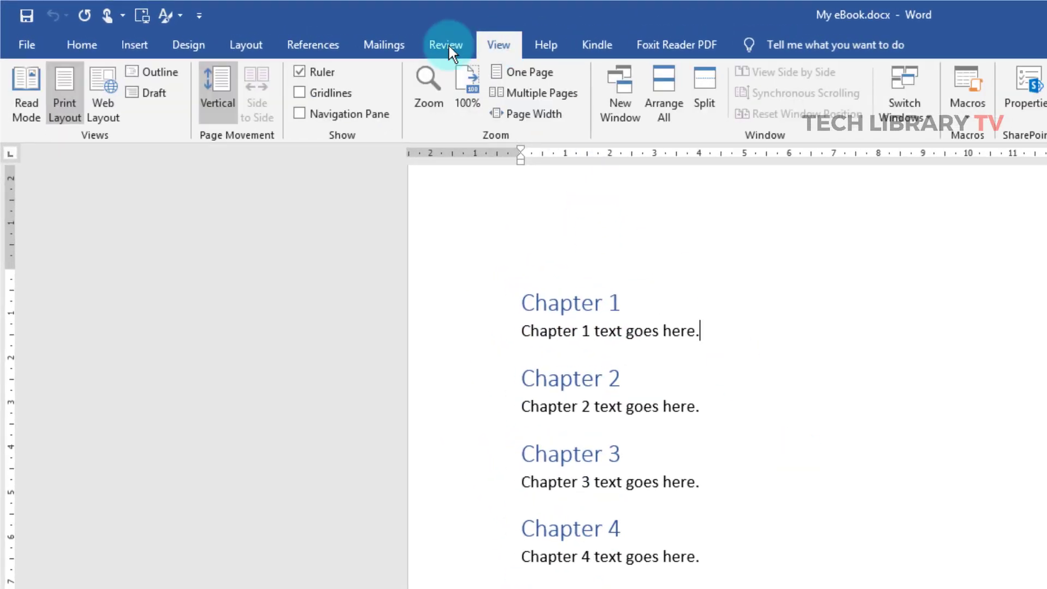
left_click(168, 72)
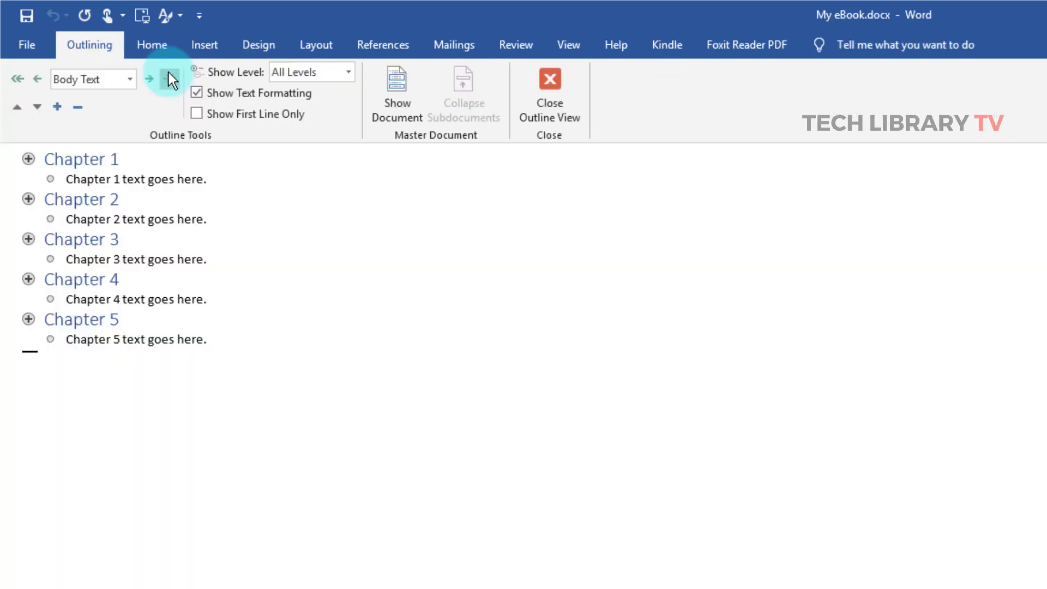
left_click(395, 98)
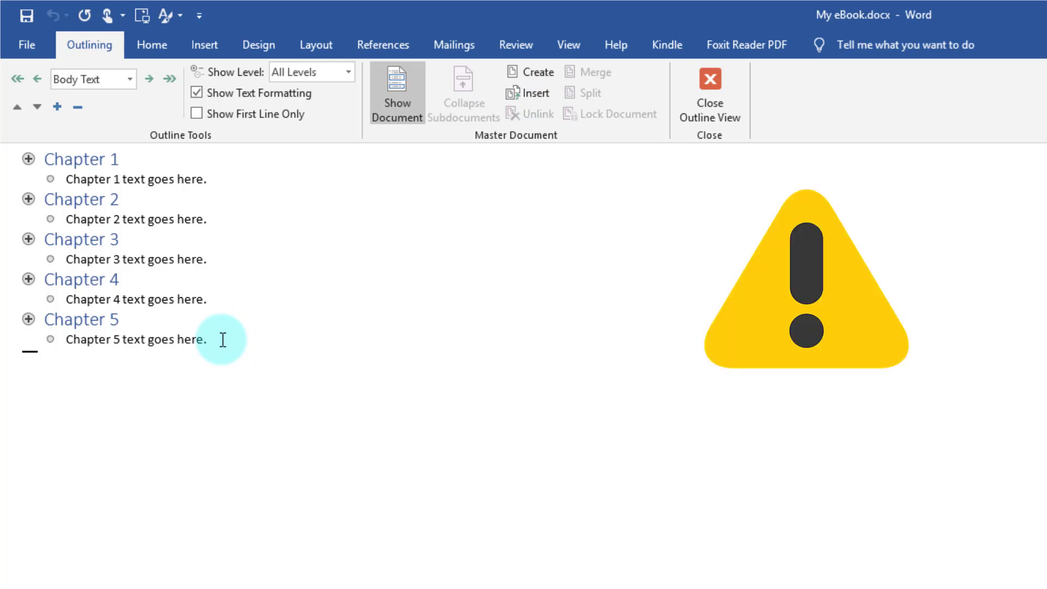
left_click_drag(222, 338, 34, 147)
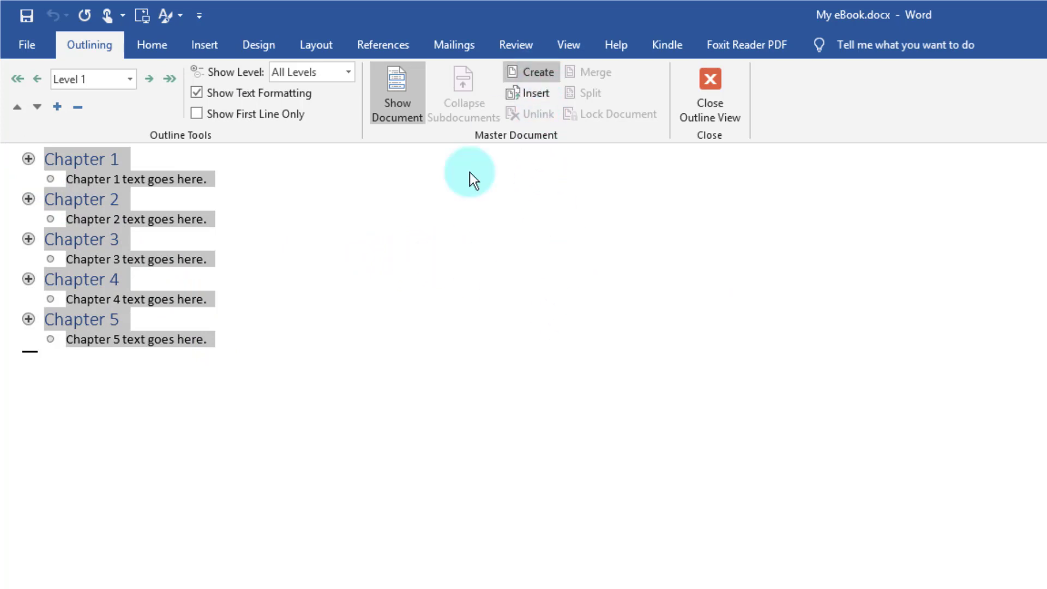
Create subdocuments from the five chapters and save My eBook, producing Chapter 1–5.docx.
key("alt+Tab")
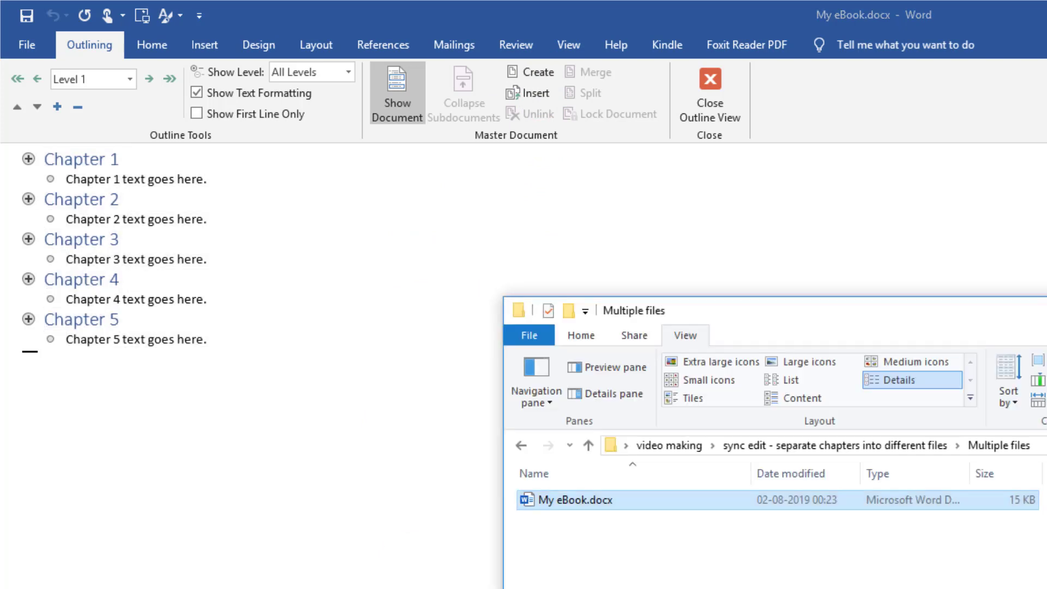
left_click_drag(814, 309, 778, 205)
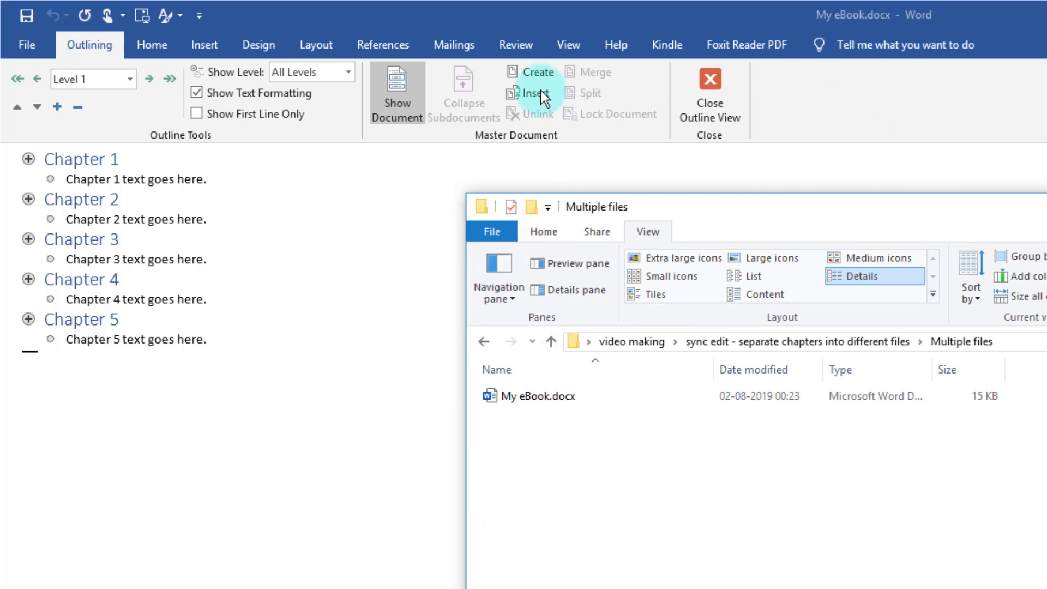
left_click(547, 30)
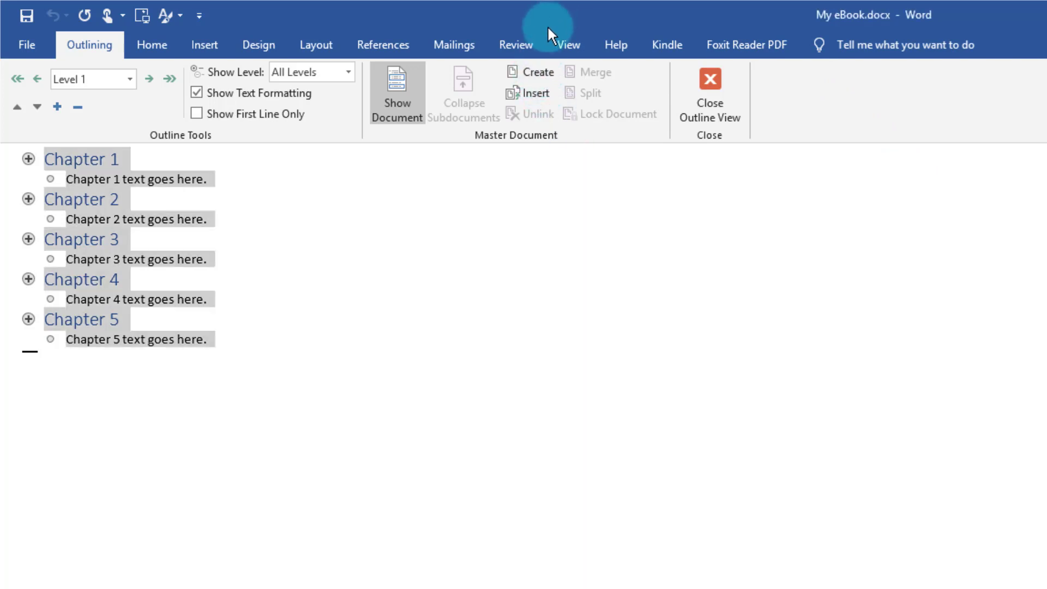
left_click(534, 70)
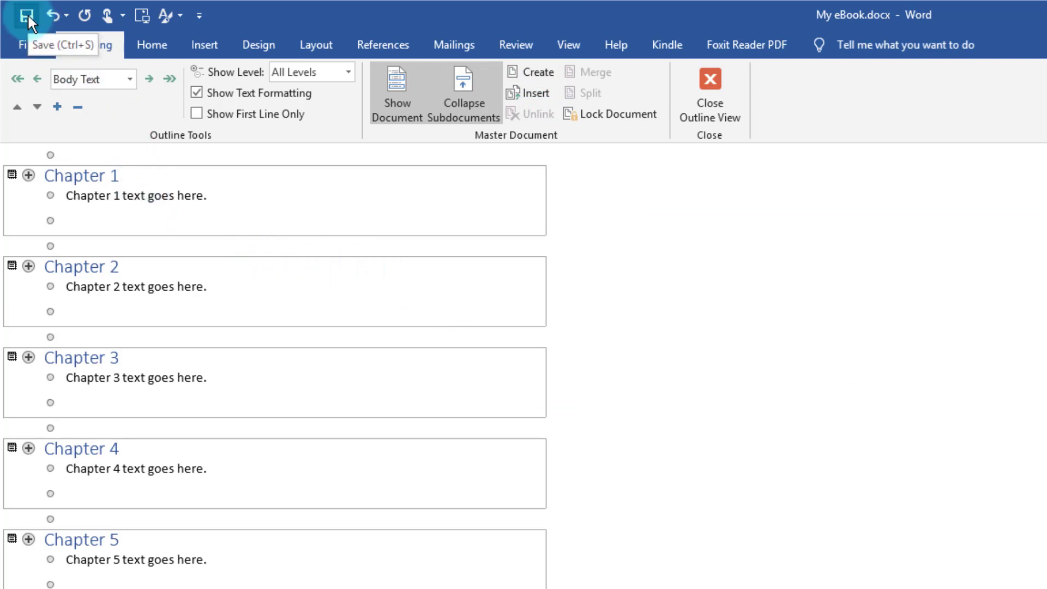
left_click(619, 506)
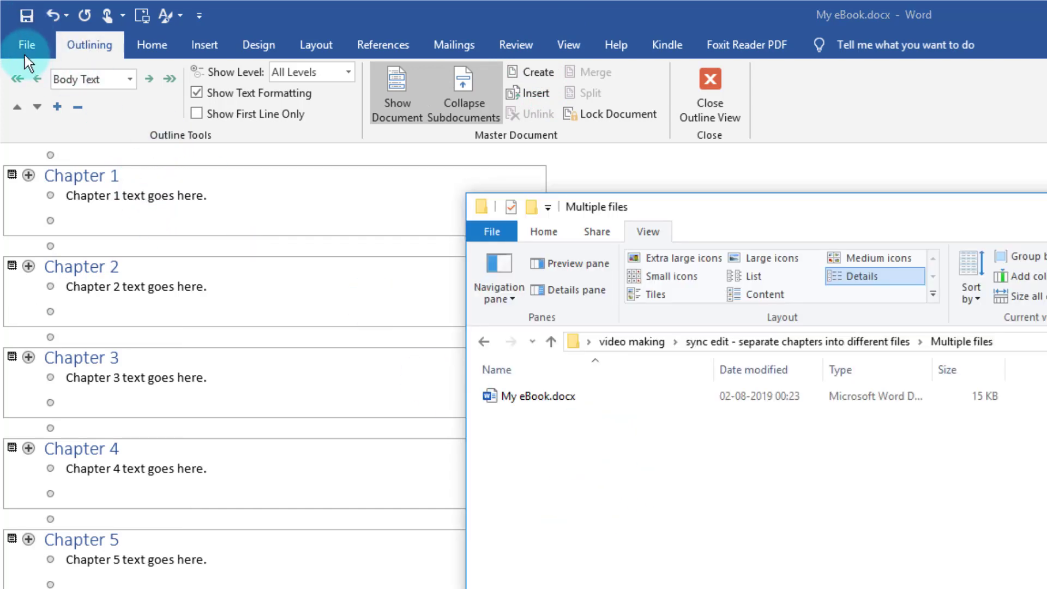
left_click(24, 12)
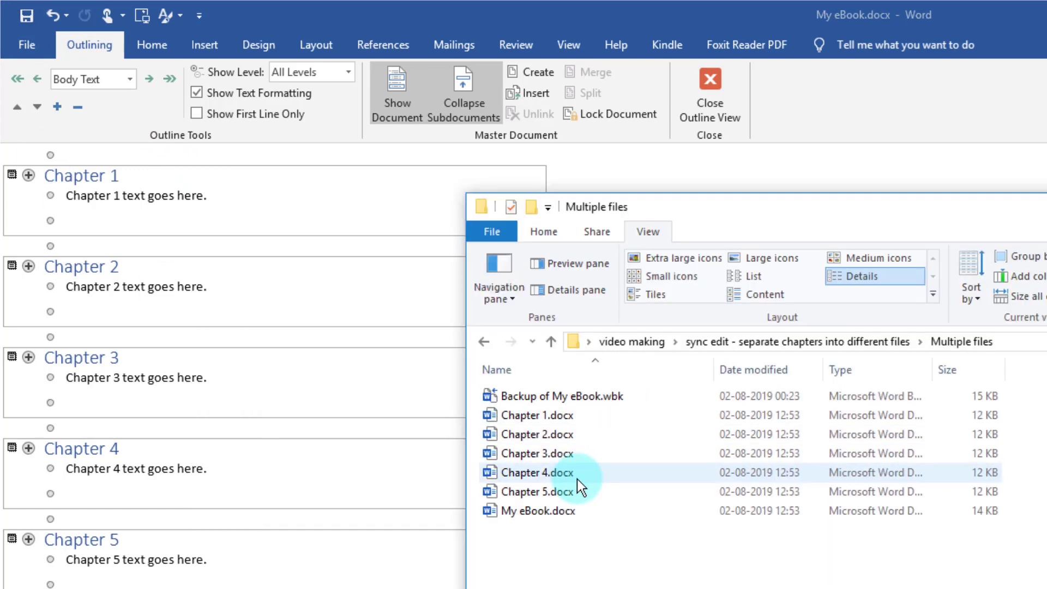
left_click(558, 421)
left_click(552, 492, "shift")
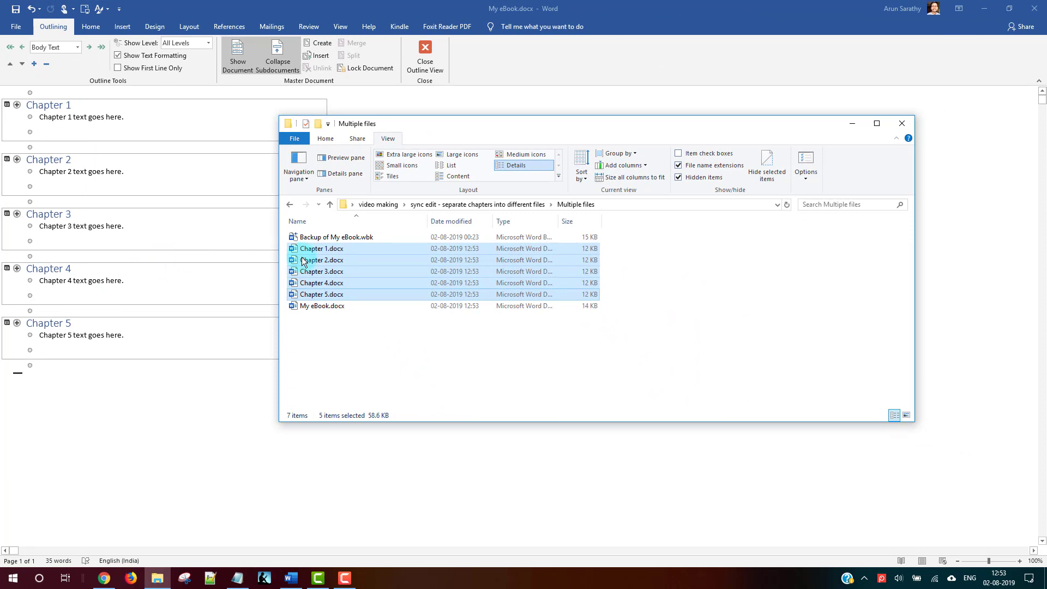
left_click(336, 334)
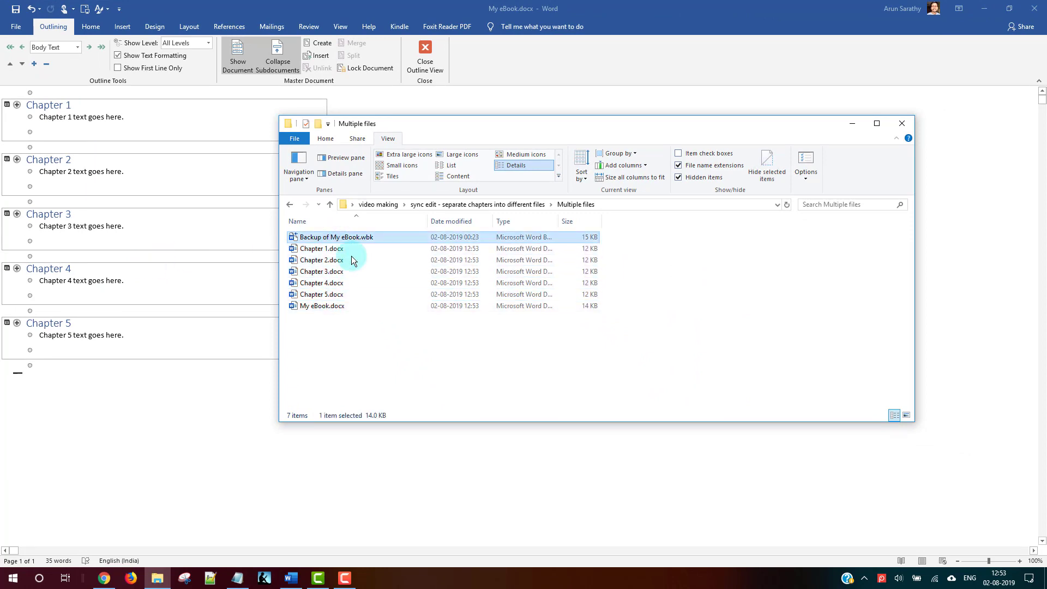
left_click(335, 306)
left_click(353, 342)
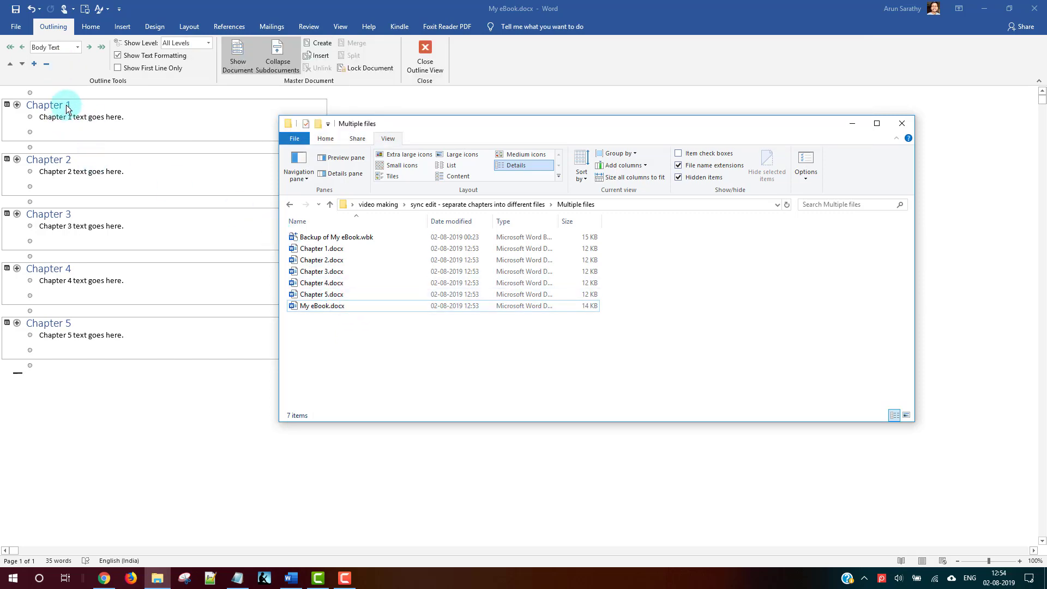
left_click(214, 8)
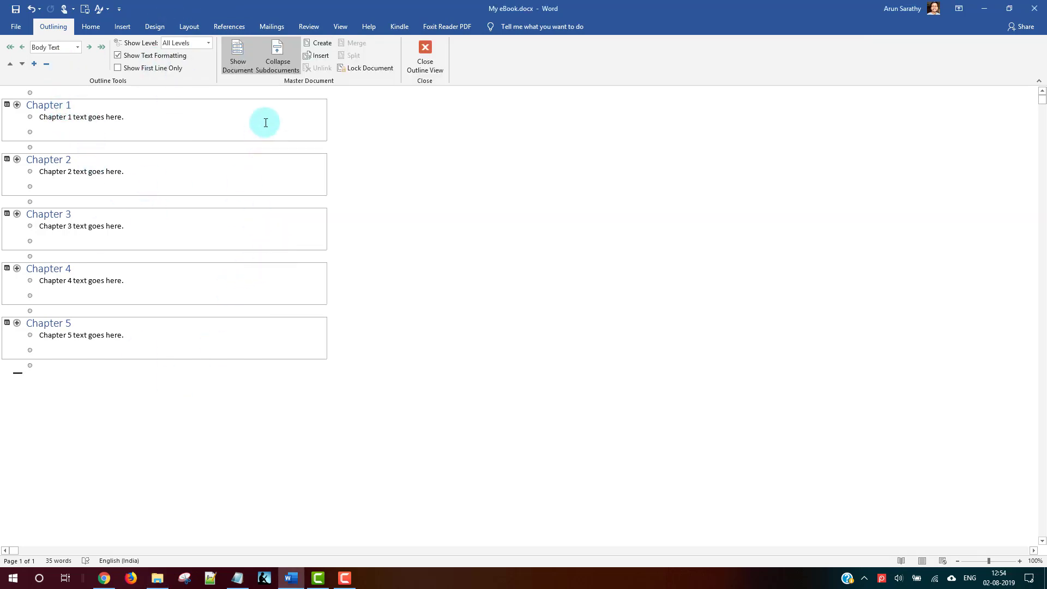
key("alt+Tab")
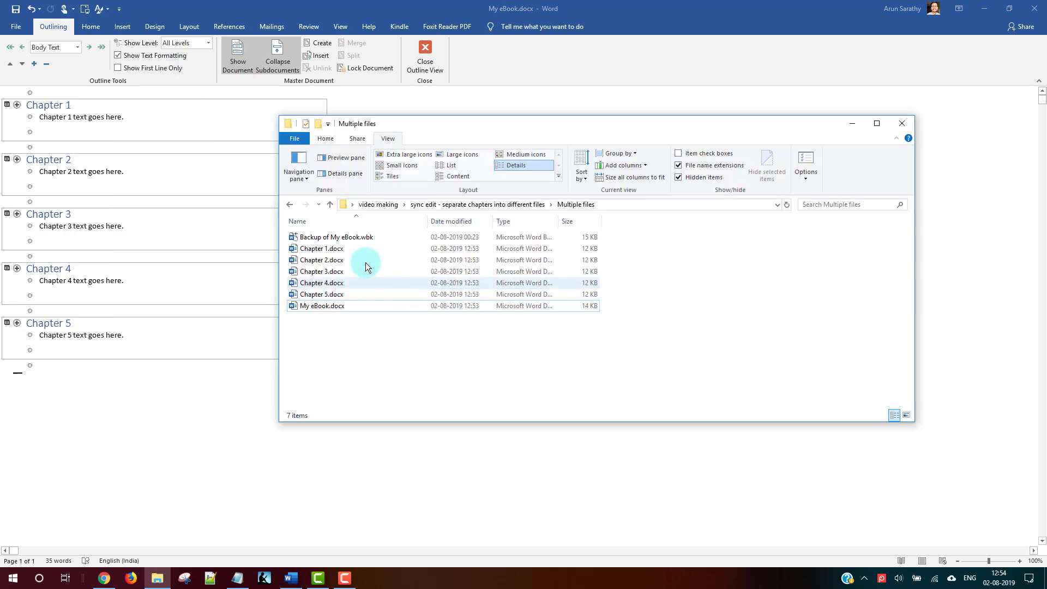
left_click(333, 249)
left_click(333, 295, "shift")
left_click(357, 358)
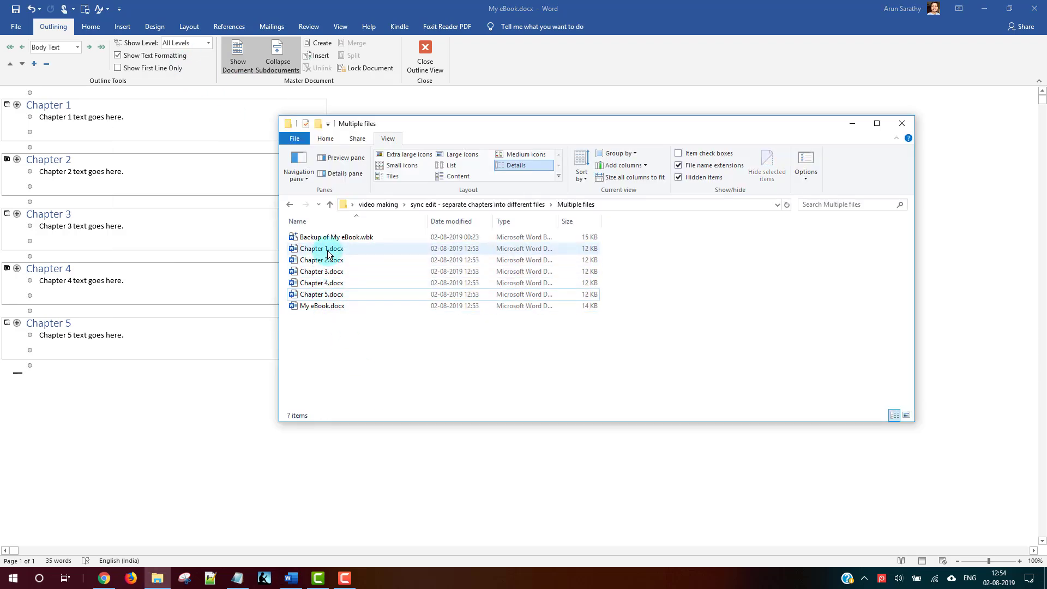
left_click(322, 251)
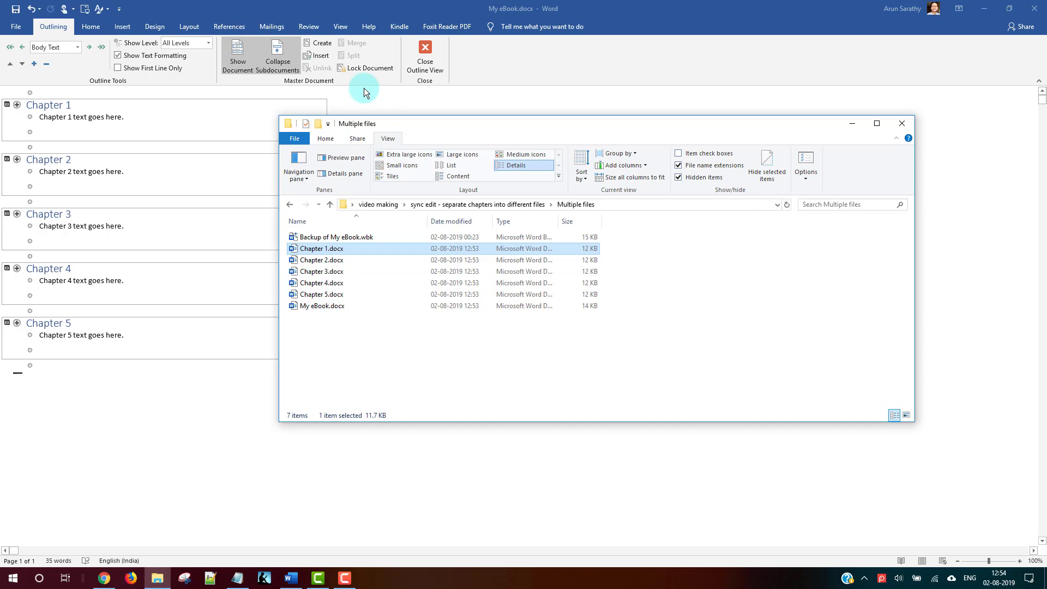
Close Outline view, open Chapter 1.docx from the folder, and shrink its window beside My eBook.
left_click(420, 77)
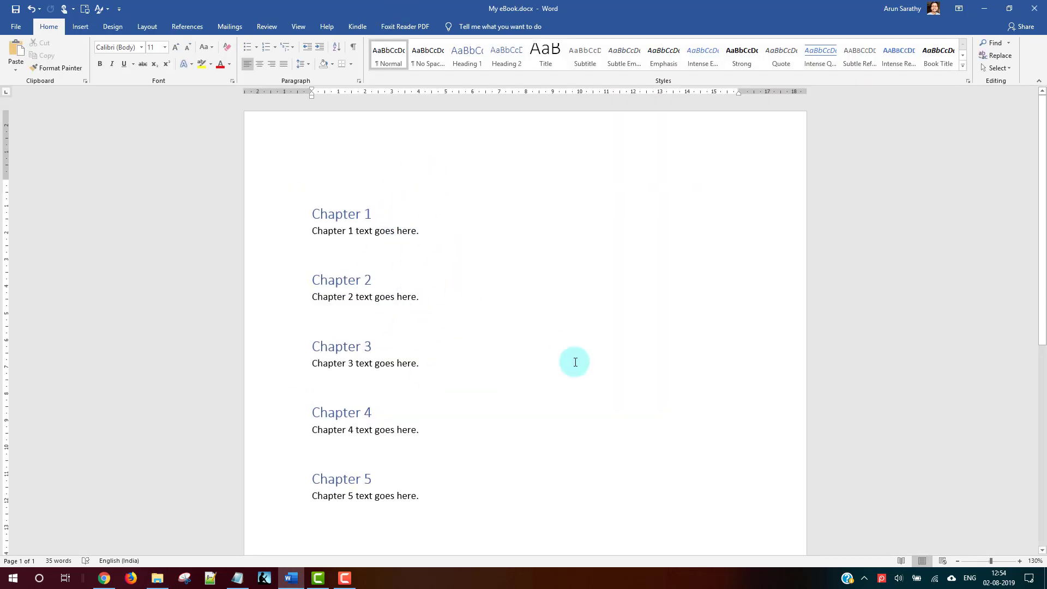
key("alt+Tab")
key("alt+Tab")
key("alt+Tab")
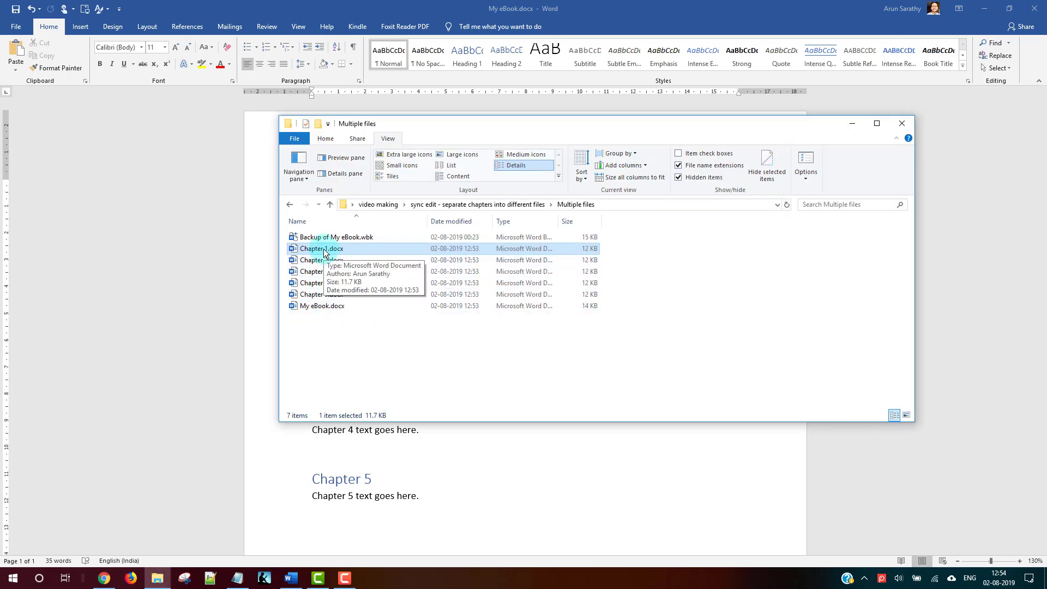
key("alt+Tab")
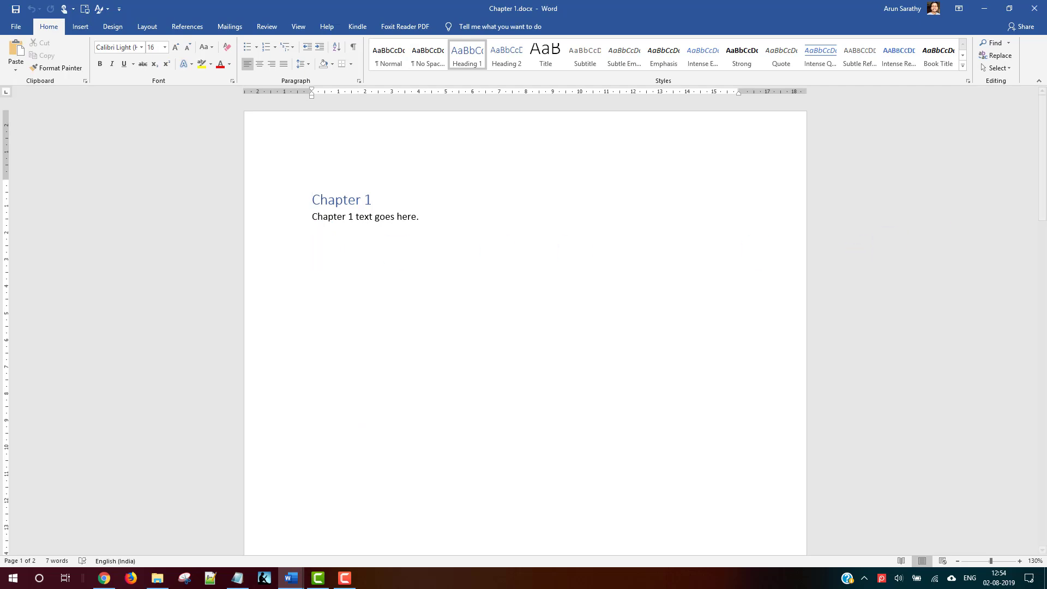
left_click_drag(545, 5, 809, 86)
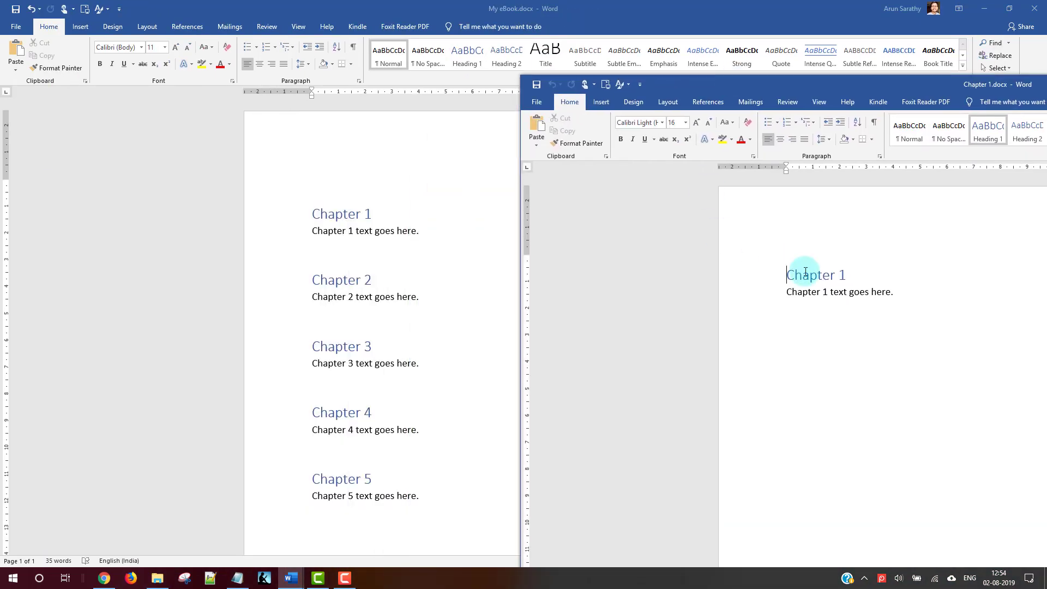
Add the paragraph 'Make any edits here.' below the Chapter 1 text and save Chapter 1.docx.
left_click(909, 290)
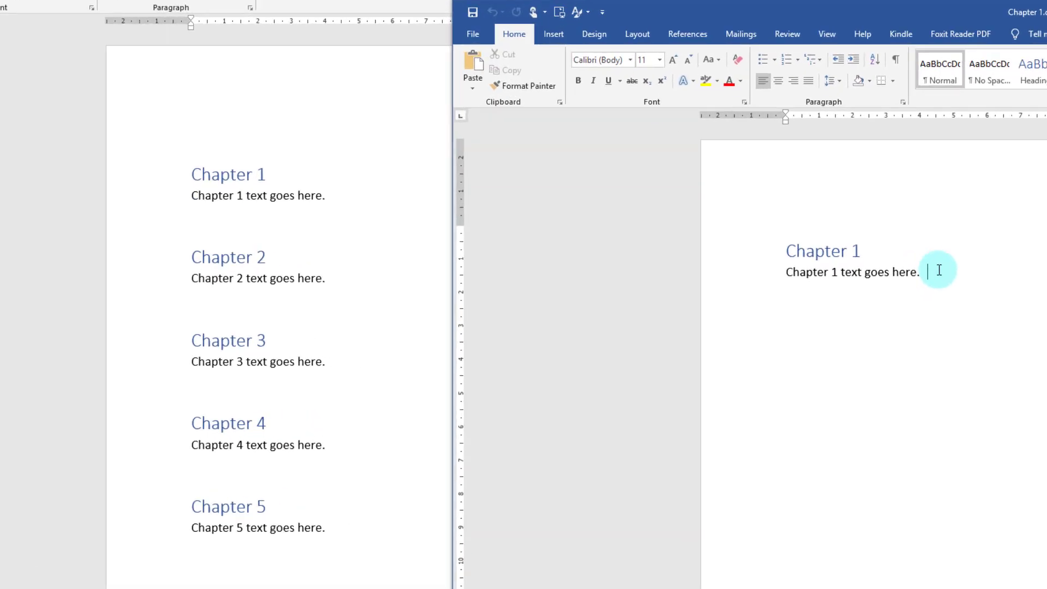
key("Return")
type("Make any edits here")
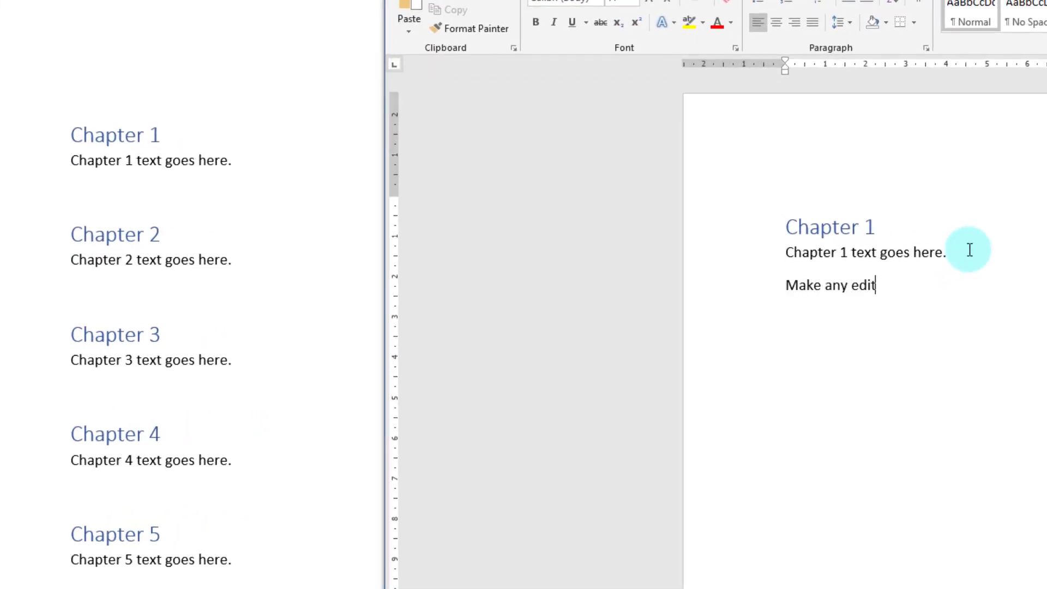
type(".")
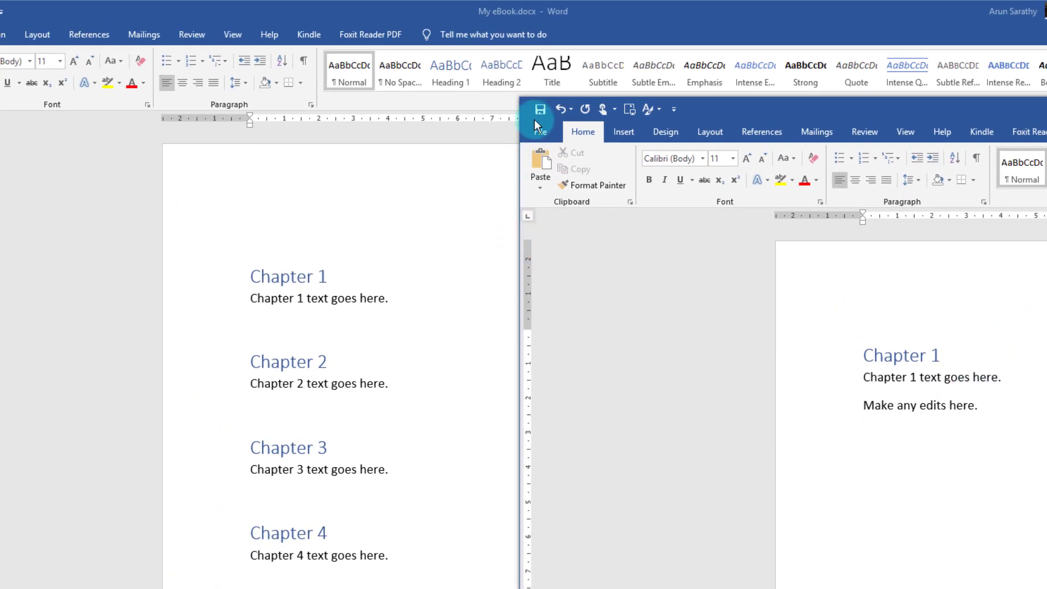
left_click(540, 109)
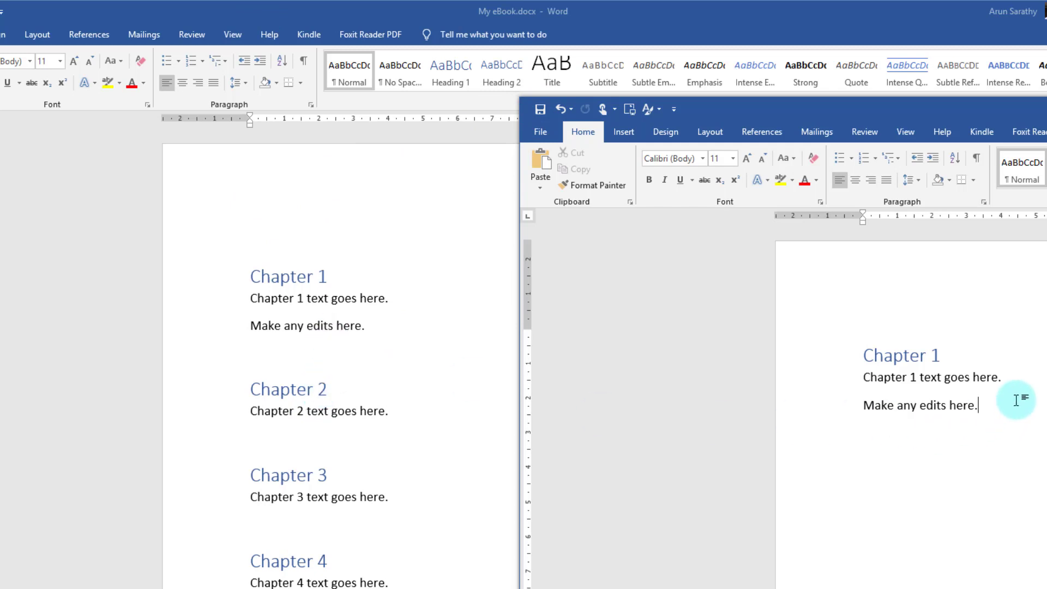
Check that the new line also appears under Chapter 1 in the My eBook master.
left_click_drag(859, 107, 669, 84)
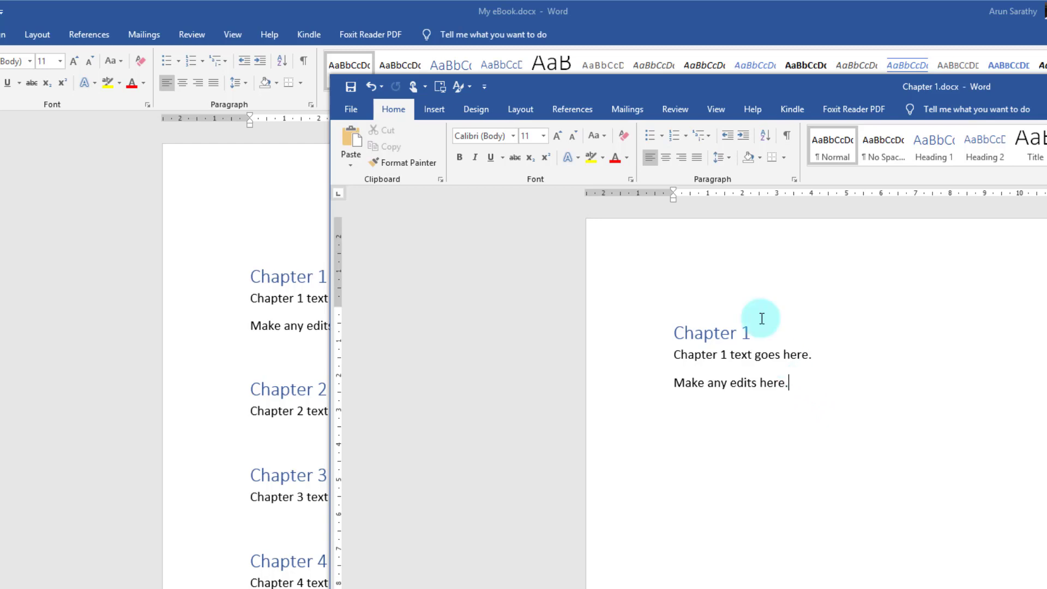
left_click(671, 7)
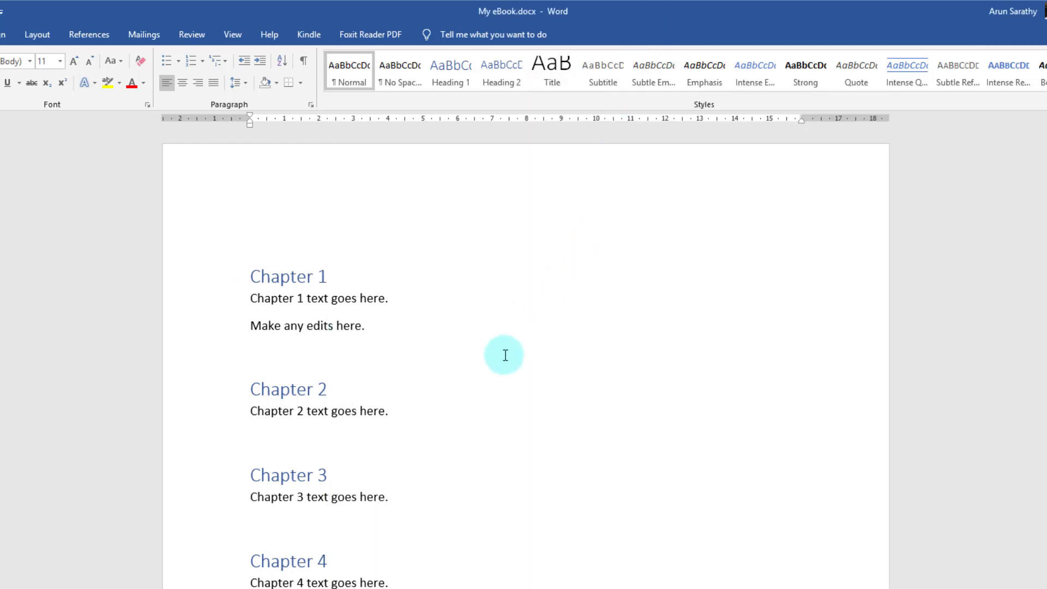
left_click(421, 323)
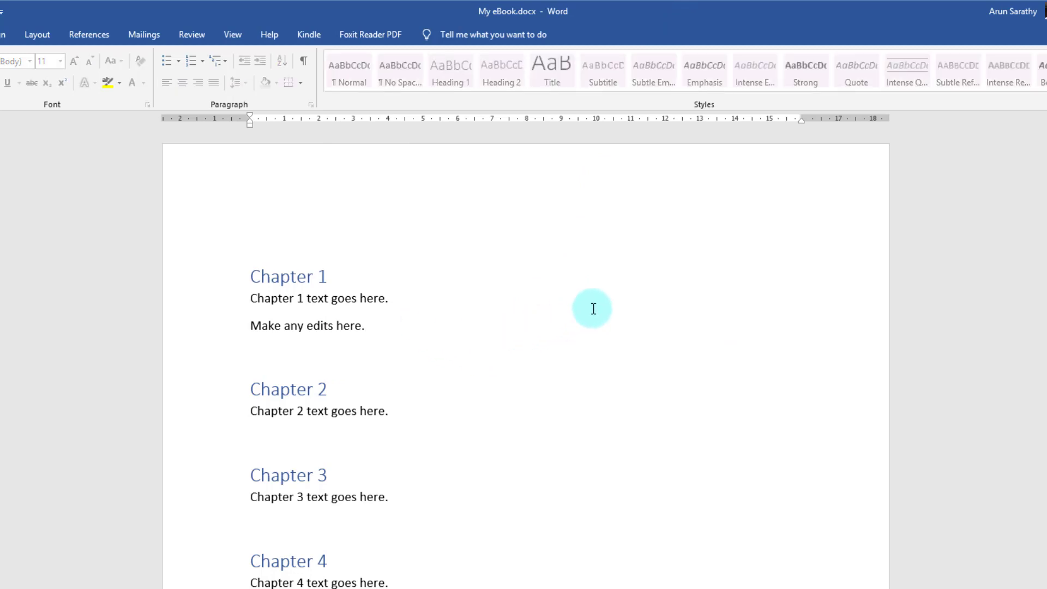
key("alt+Tab")
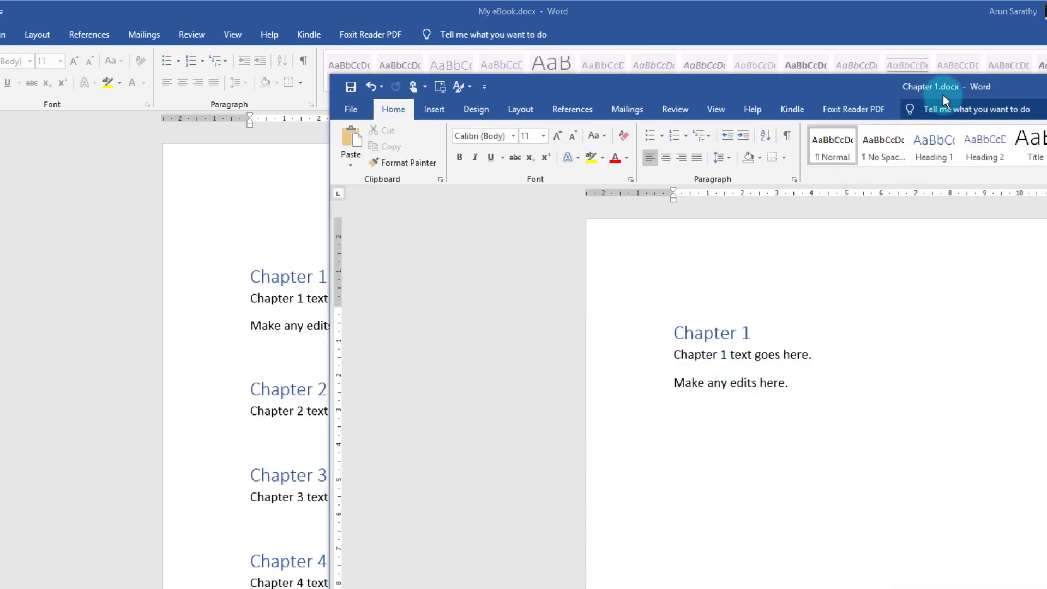
Close Chapter 1.docx keeping its changes, review the chapter files in the folder, then return to My eBook.
left_click_drag(943, 96, 899, 97)
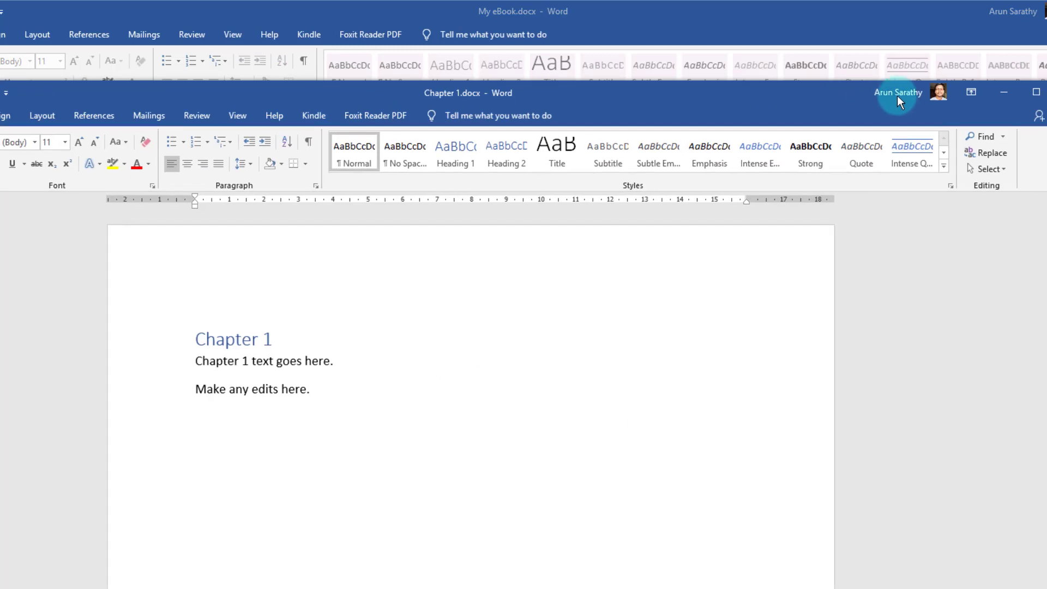
left_click(1043, 92)
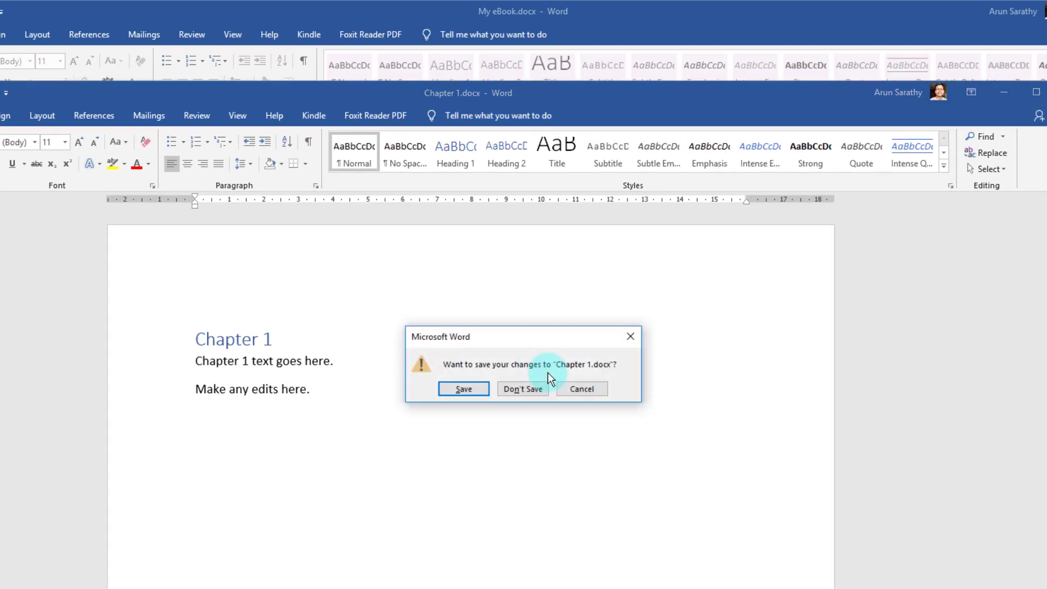
left_click(463, 389)
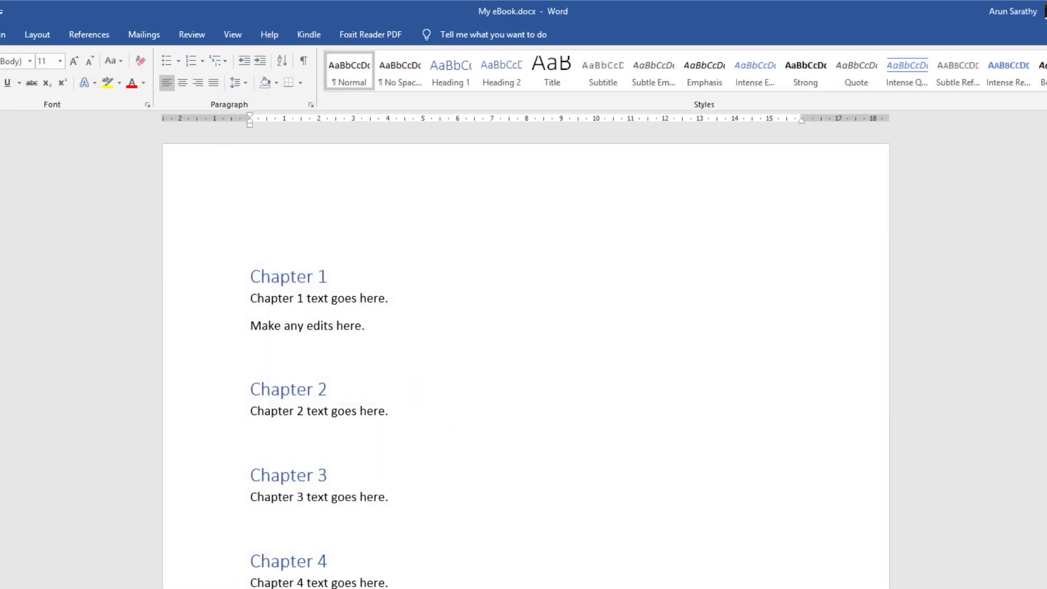
key("alt+Tab")
left_click(292, 306)
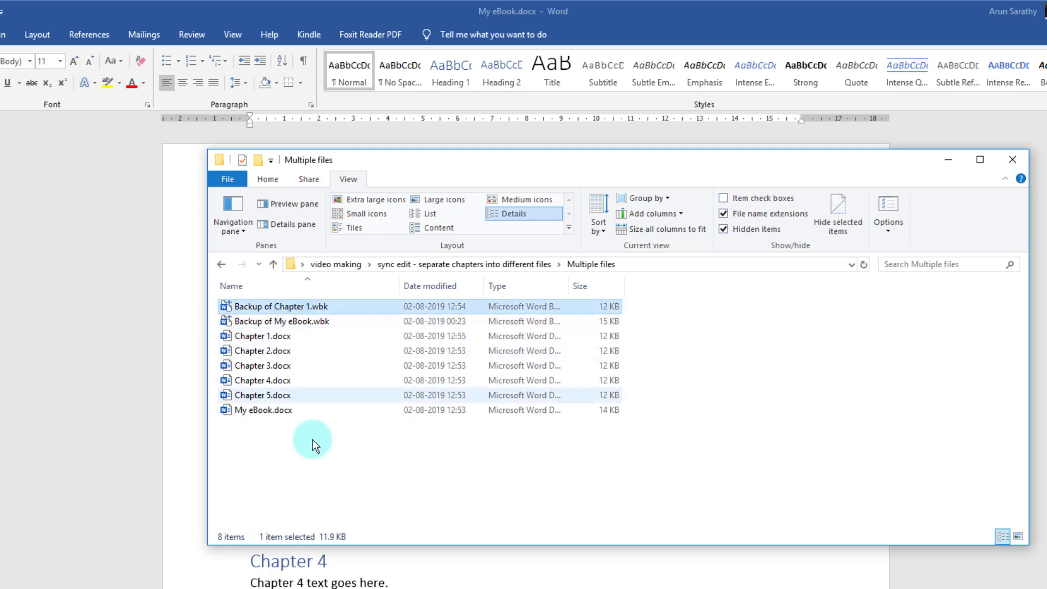
left_click(614, 7)
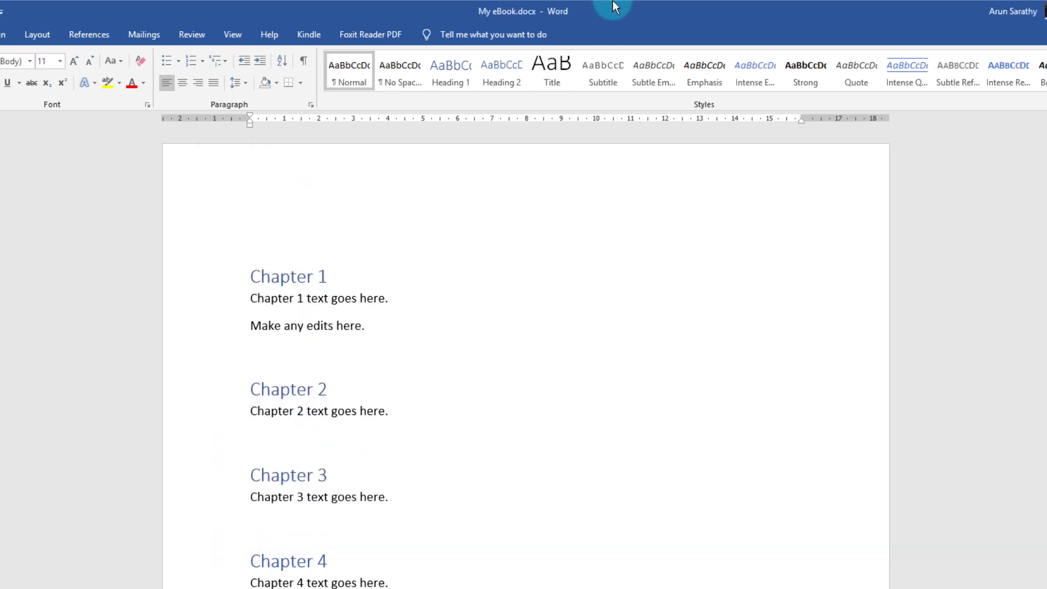
Append 'Let me make some edits to the master document.' to the Chapter 1 edit line in My eBook.
left_click(380, 321)
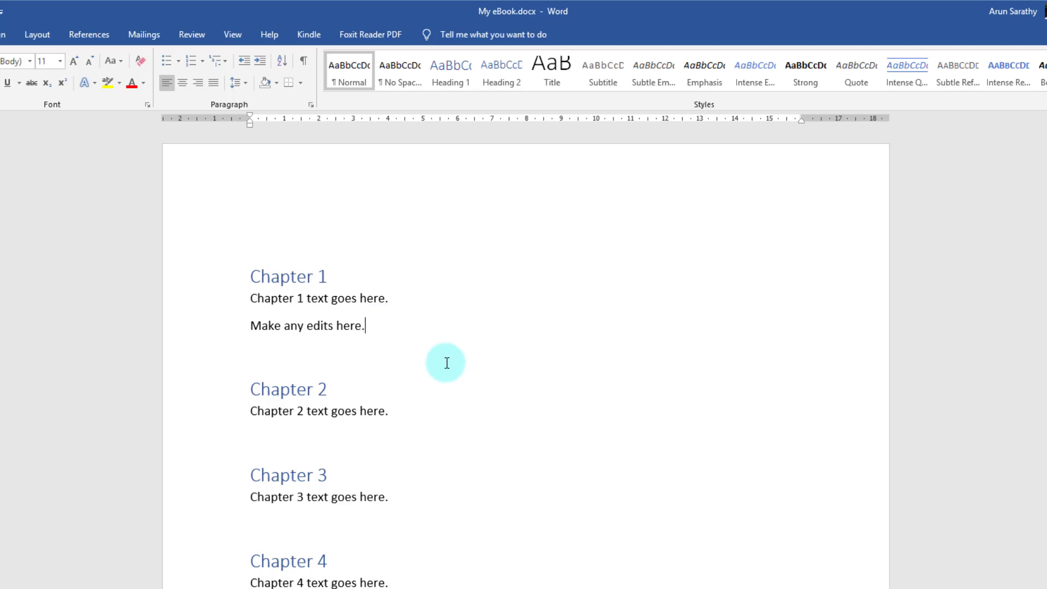
type("Let me make s")
key("BackSpace")
key("BackSpace")
type("some")
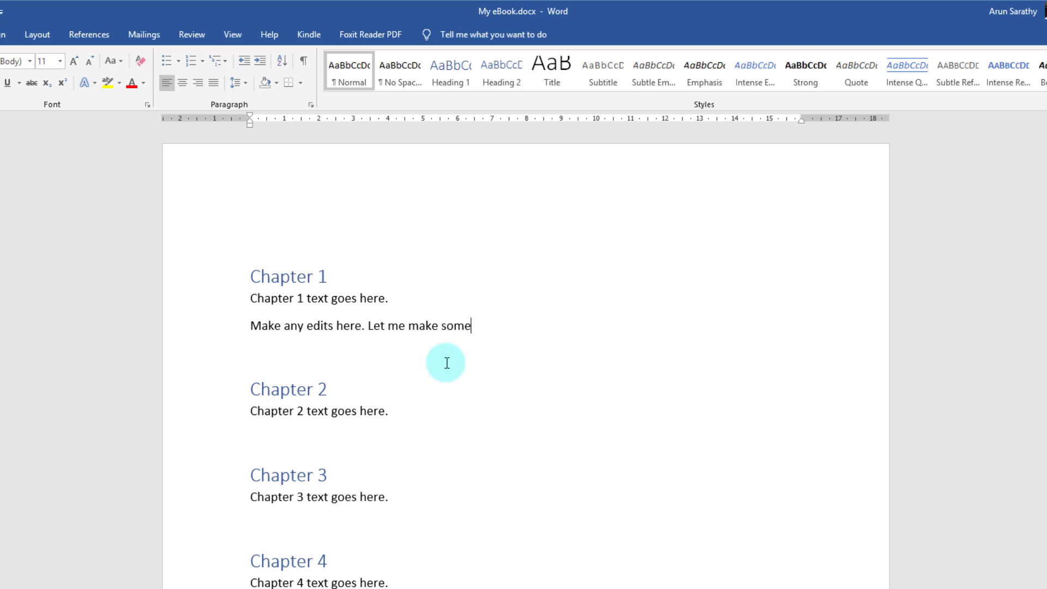
type(" edits to the mas")
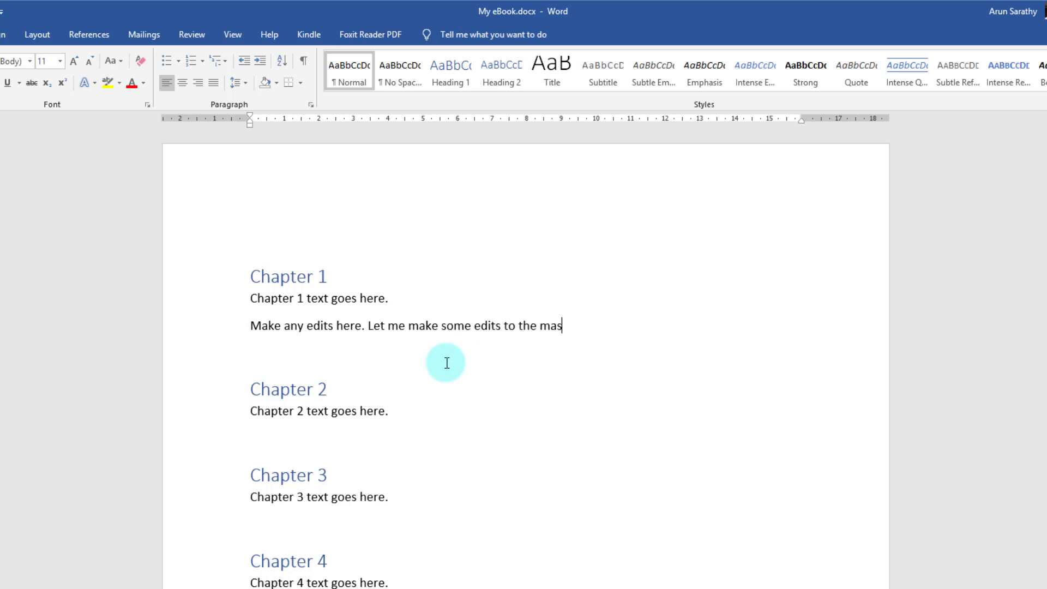
type("ter document.")
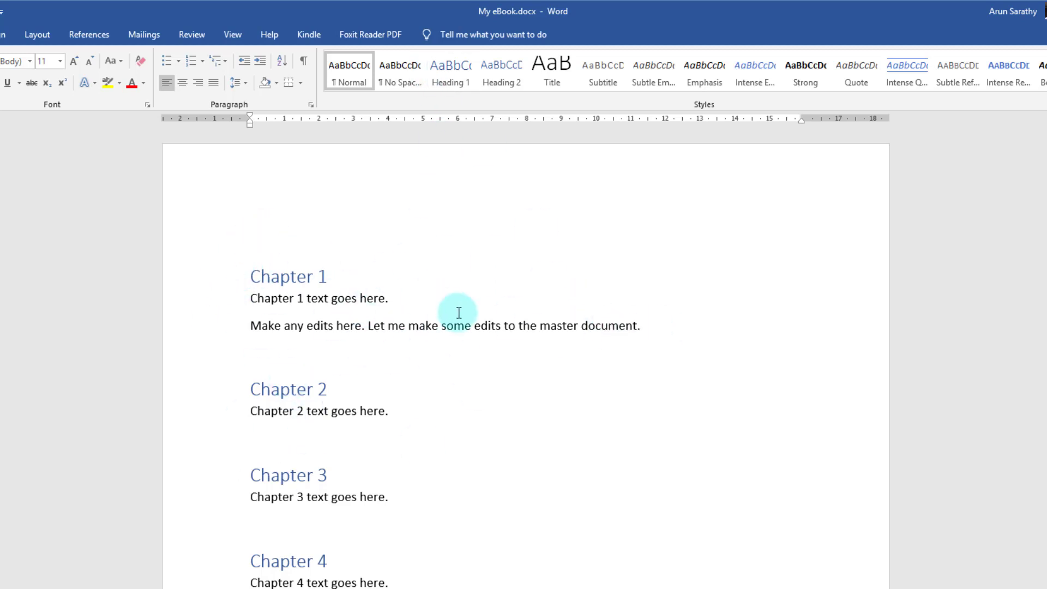
key("alt+Tab")
key("alt+Tab")
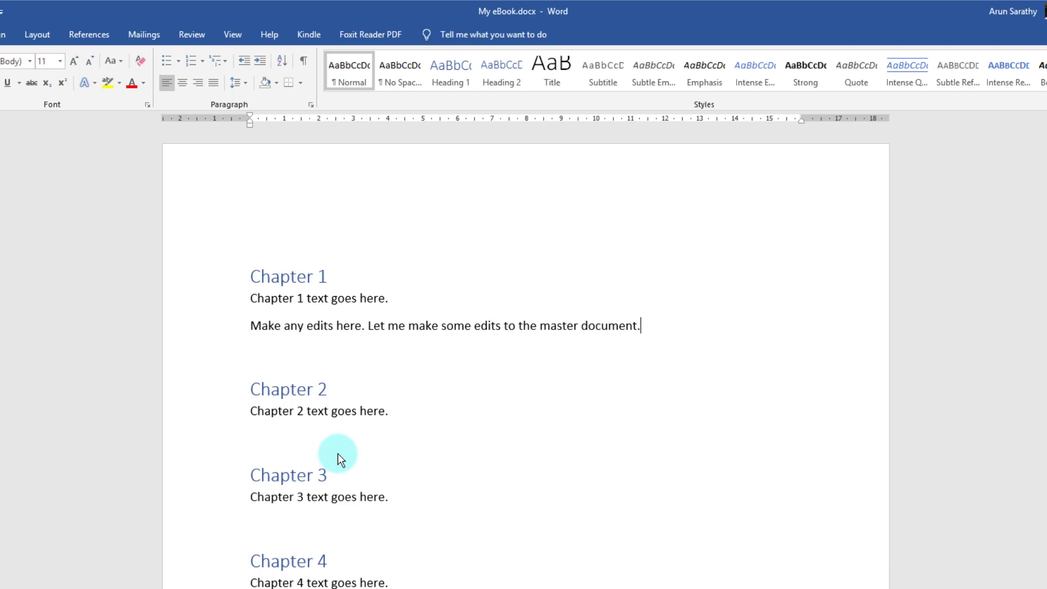
key("alt+Tab")
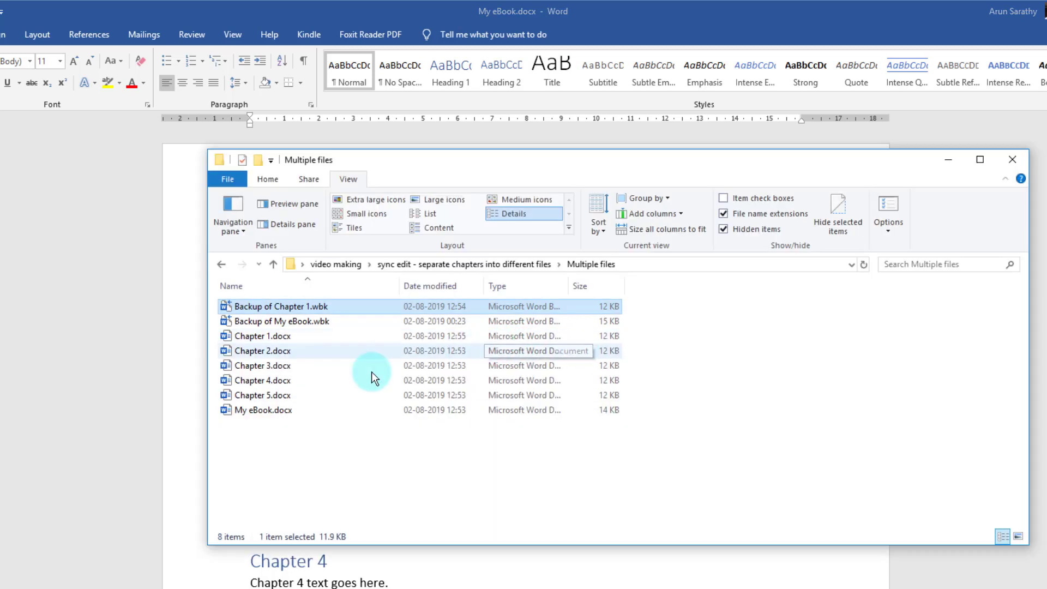
key("alt+Tab")
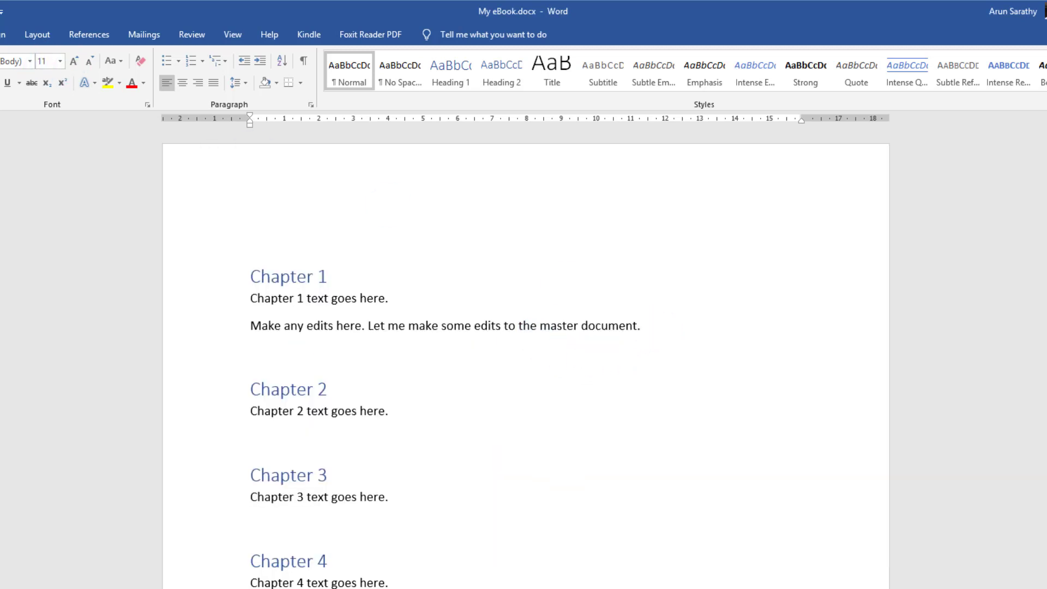
Open Chapter 1.docx from the folder, confirm the sentence added in the master is there, and close it.
key("alt+Tab")
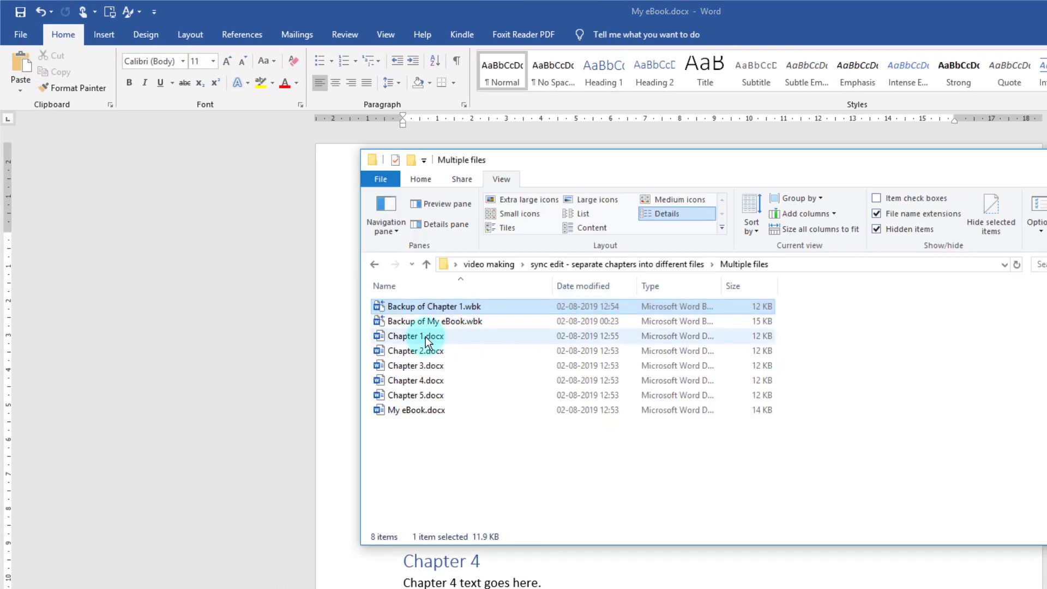
left_click(427, 340)
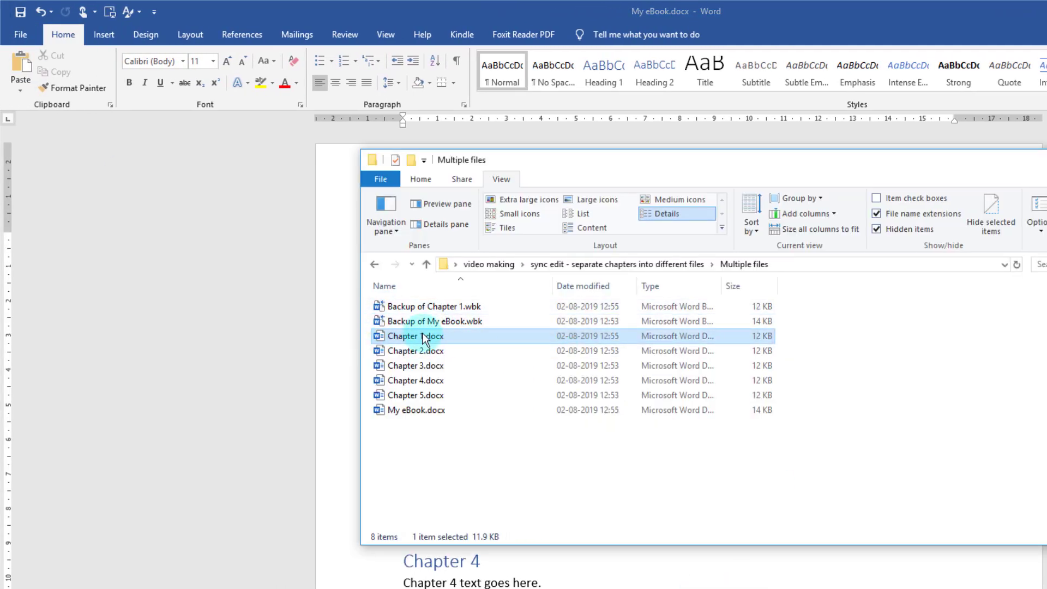
double_click(426, 337)
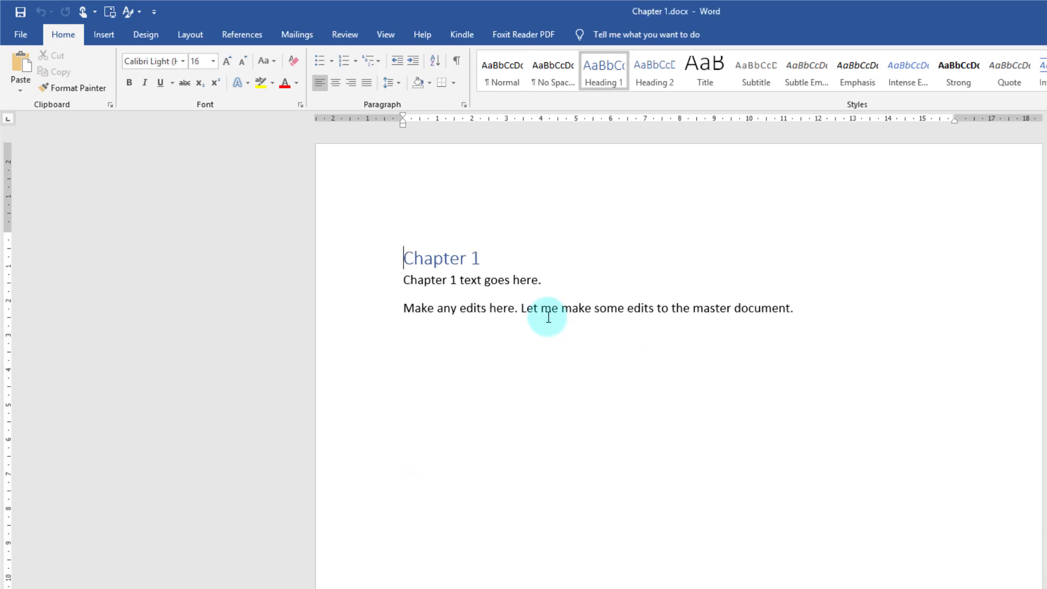
left_click_drag(522, 308, 812, 306)
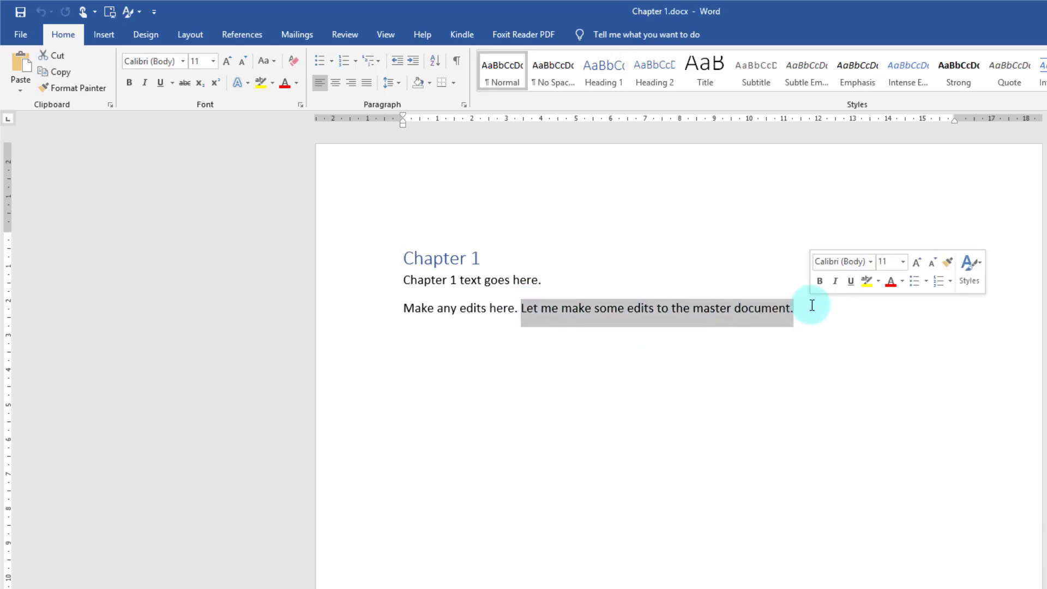
left_click(807, 308)
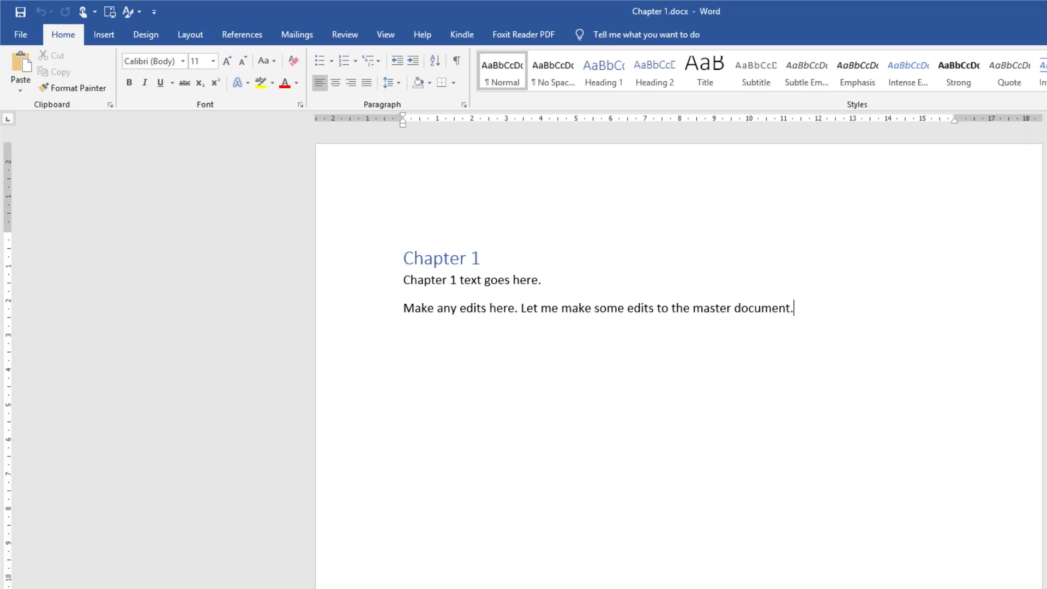
key("alt+F4")
Save Chapter 1.docx on closing, then bring up the Multiple files folder.
left_click(617, 389)
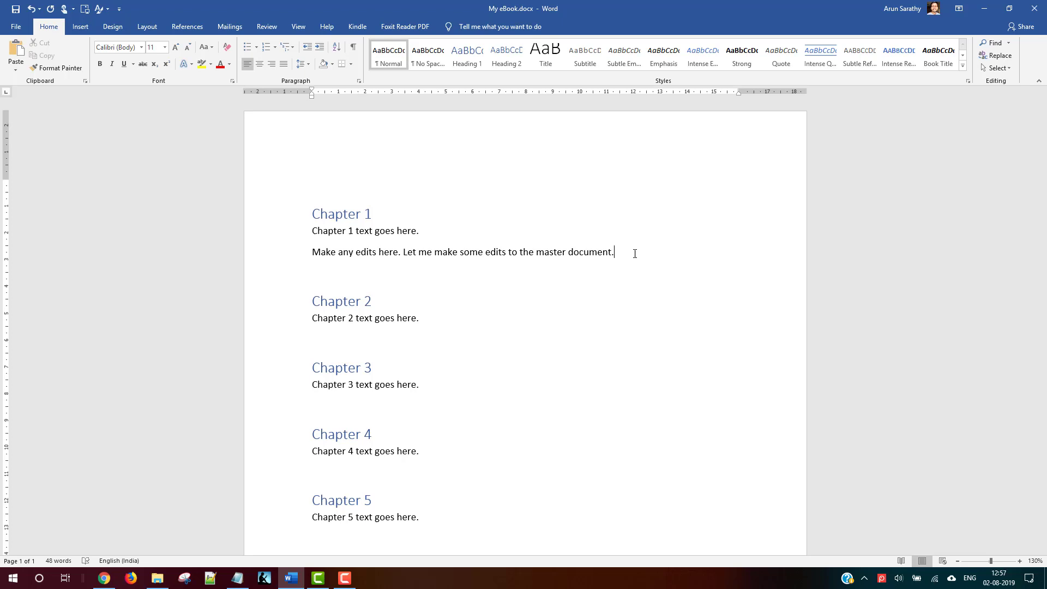
key("alt+Tab")
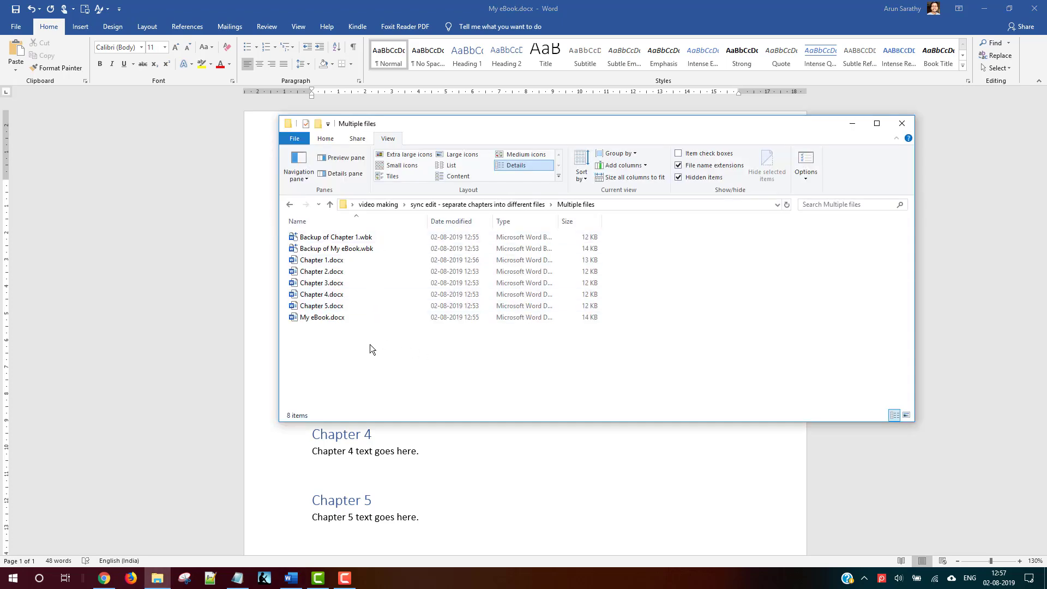
Return to the KDP Select help page, clear its highlight, and scroll back to the top.
left_click_drag(367, 355, 281, 219)
left_click(392, 388)
left_click(102, 577)
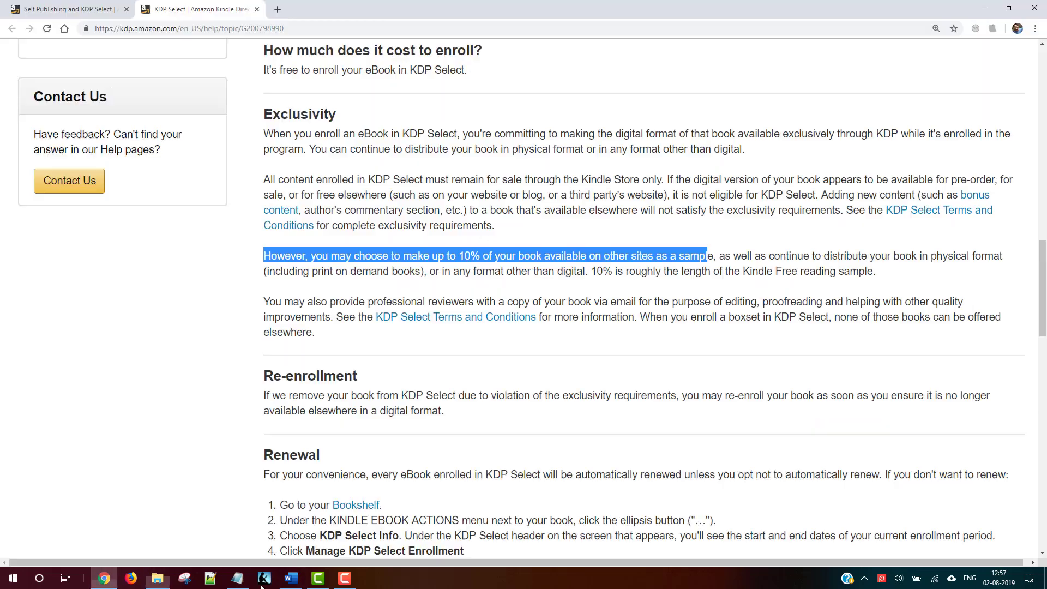
left_click(469, 365)
scroll(528, 293, "up", 8)
scroll(528, 293, "up", 7)
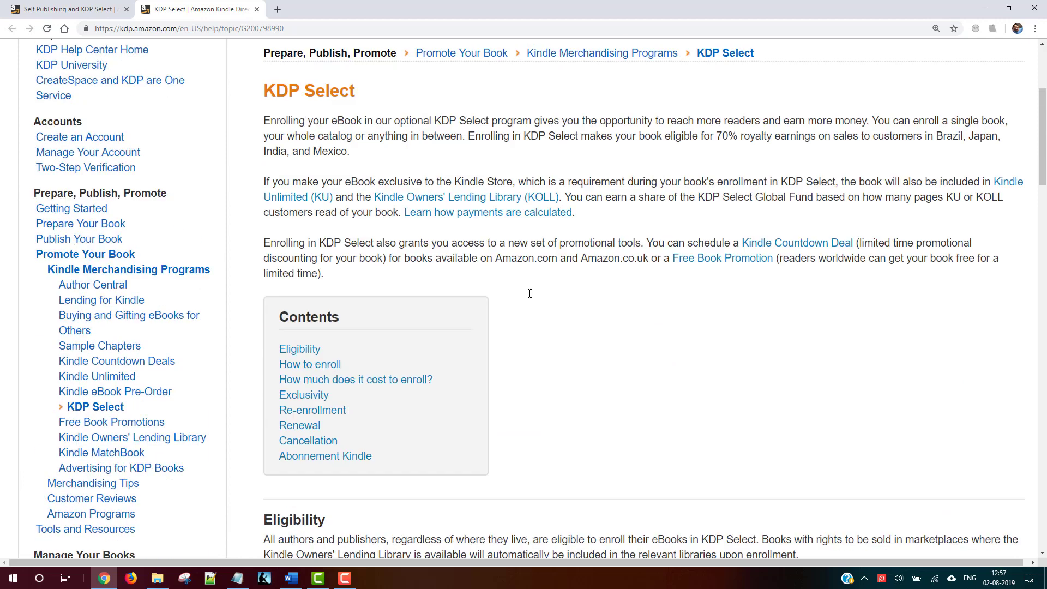